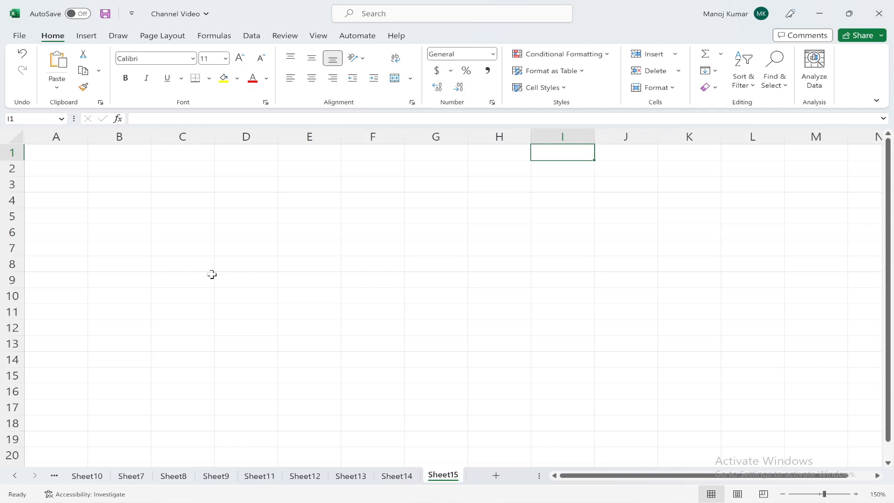
Step: Examine the AutoSum, Recently Used and Financial function lists in the function library
click(217, 37)
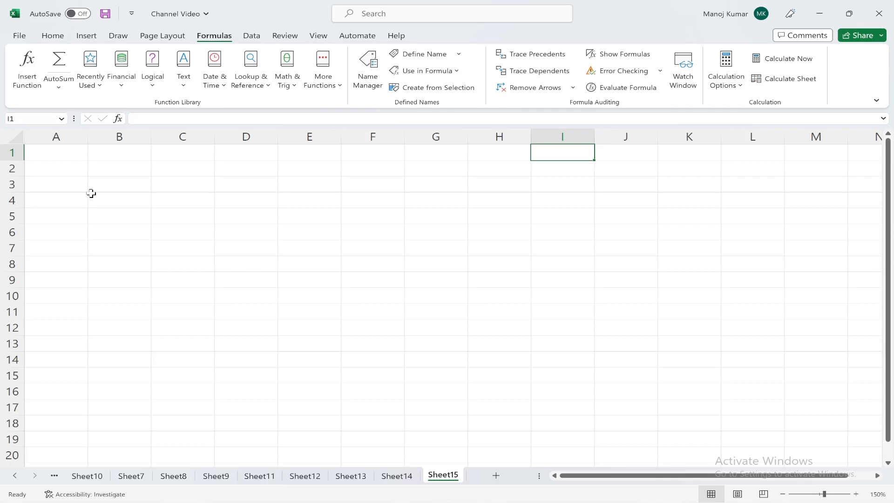
click(58, 88)
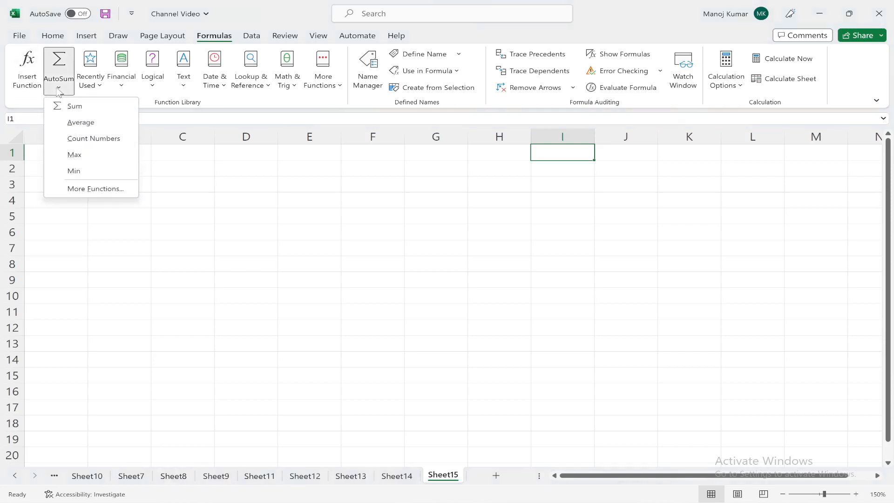
click(58, 89)
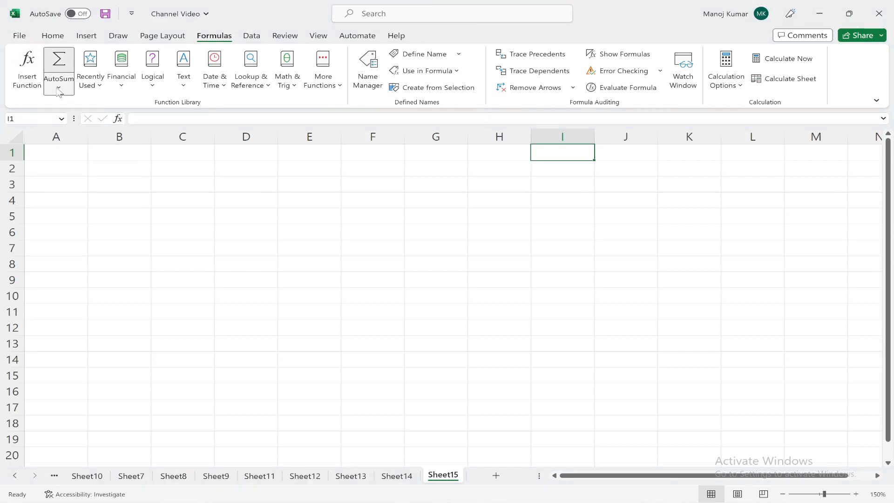
click(99, 85)
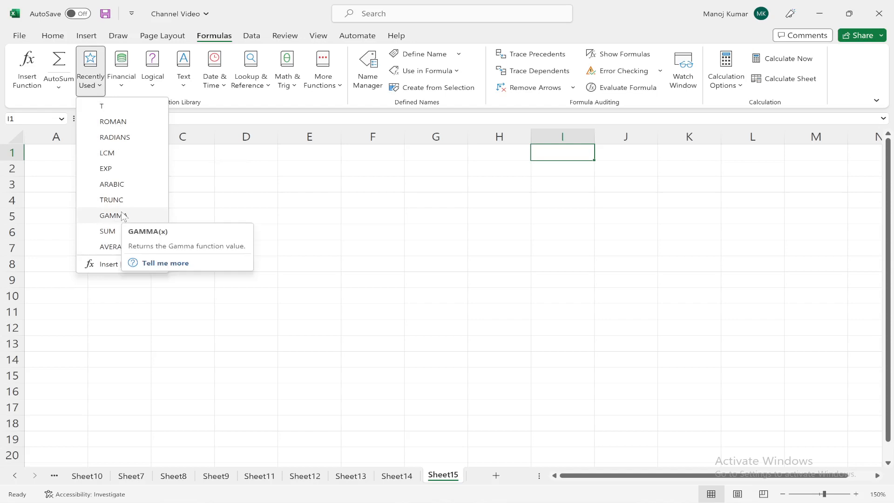
click(103, 90)
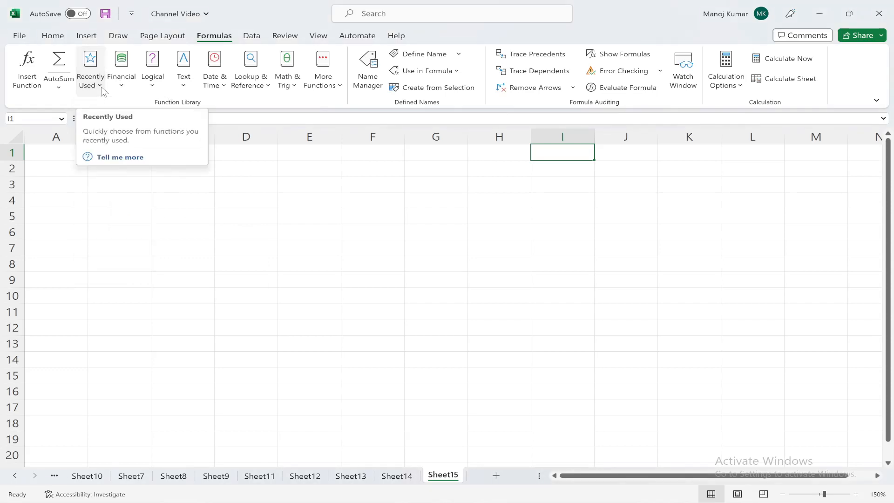
click(103, 90)
click(104, 90)
click(103, 90)
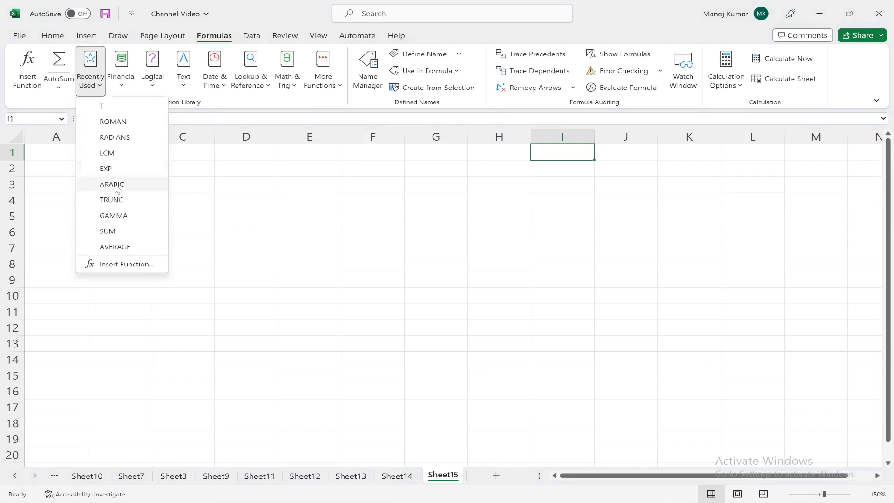
click(99, 90)
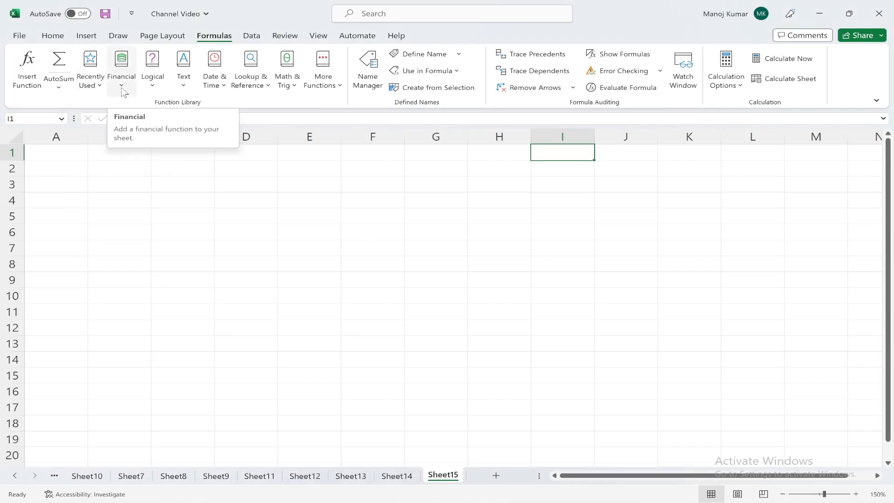
click(122, 88)
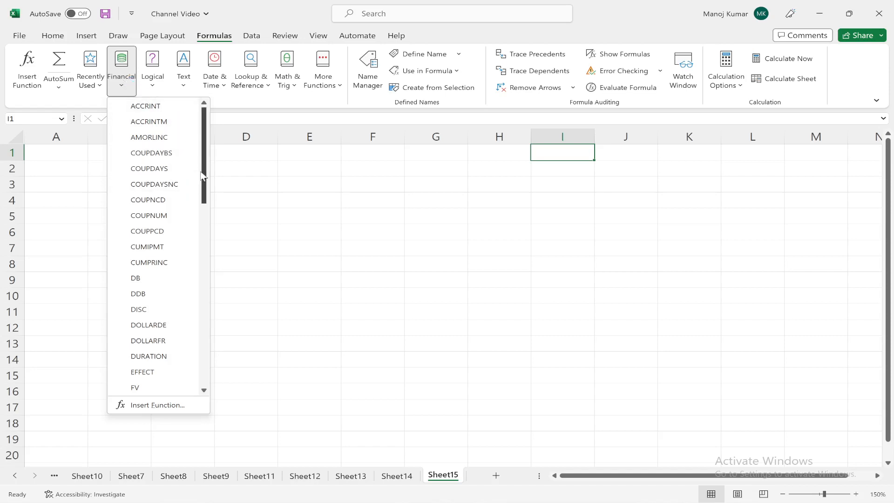
Step: Enter the title NPV FUNCTION in cell I1
click(546, 157)
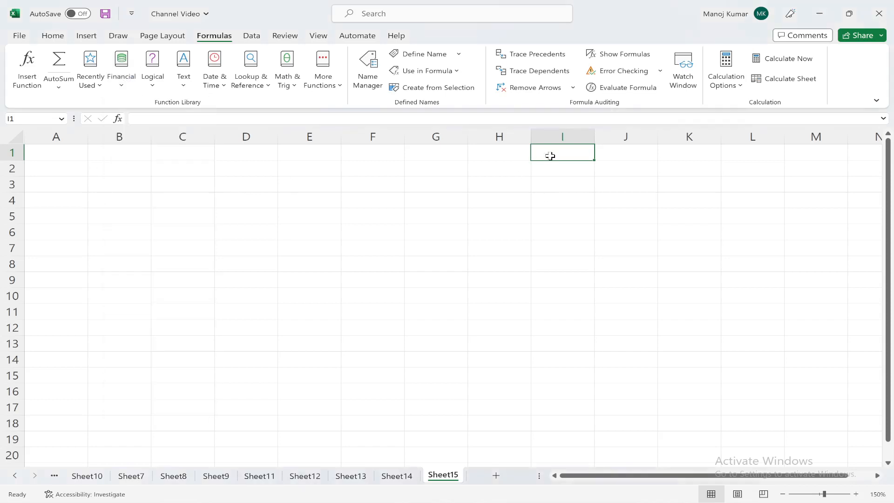
text(N)
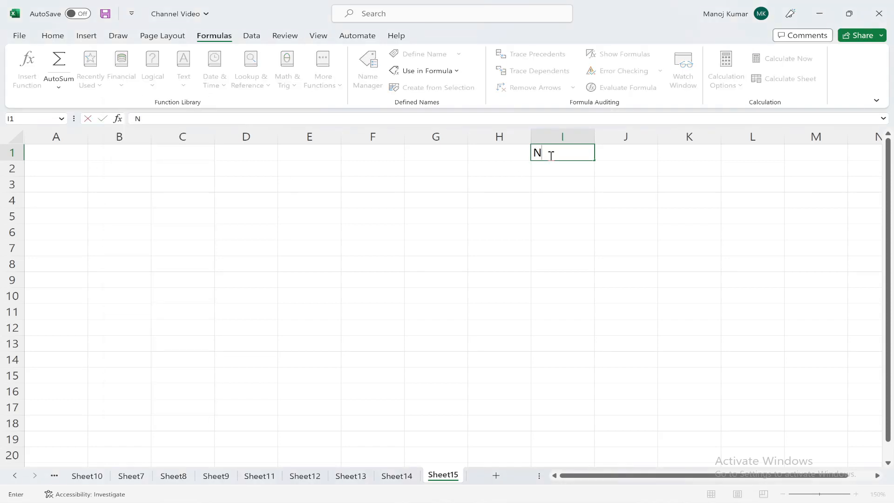
text(PV FUNCTION)
key(Return)
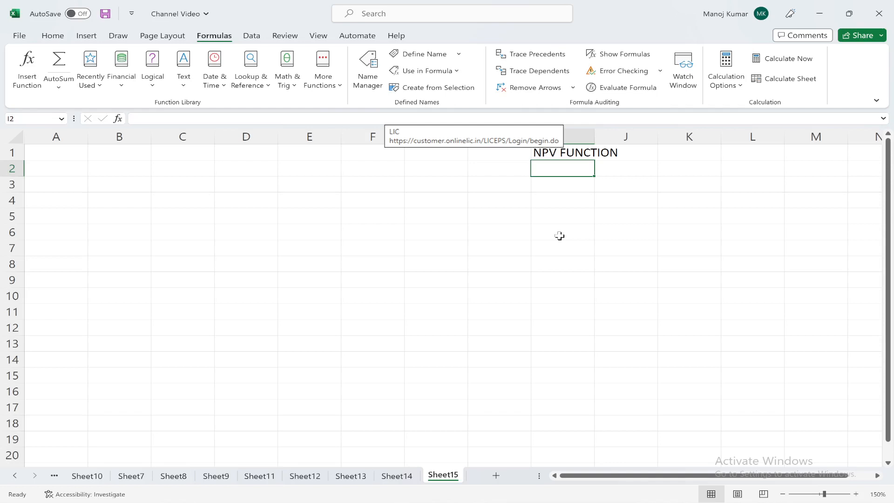
Step: Enter the heading DATA in cell A1
click(51, 153)
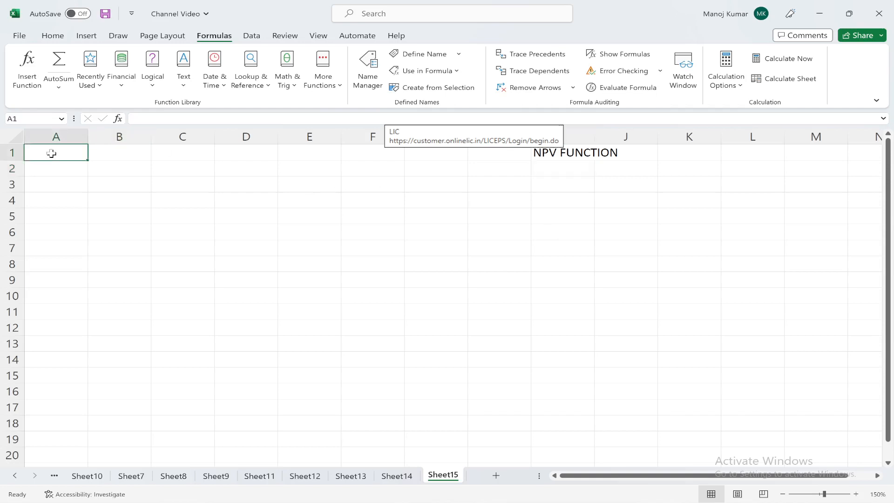
text(DTA)
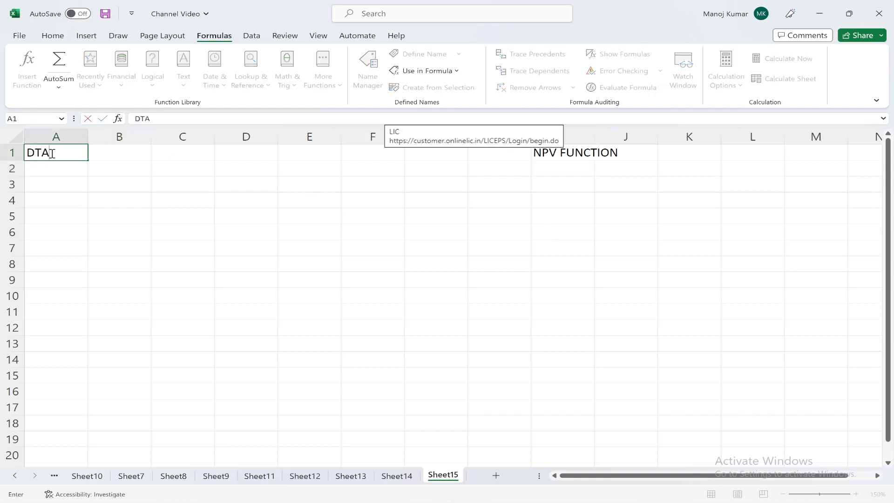
key(BackSpace)
key(BackSpace)
text(ATA)
key(Return)
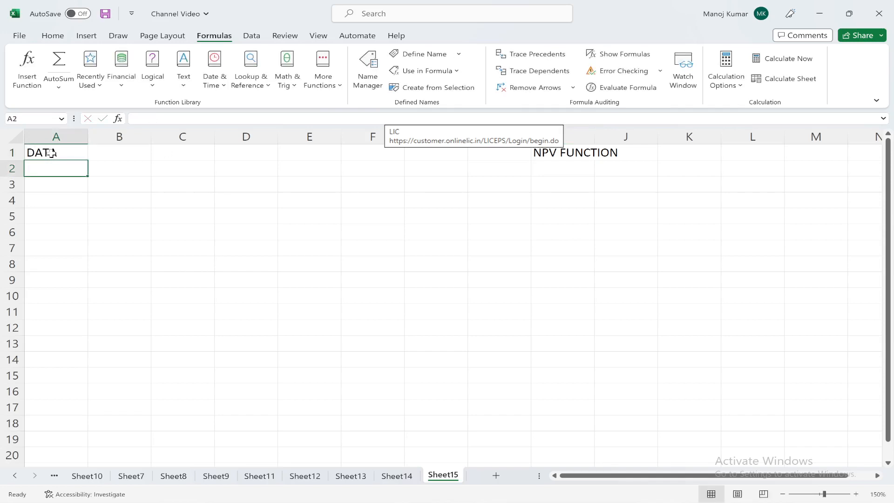
Step: Enter 10% in A2 with the label ANNUAL DISCOUNT RATE in B2, and fit column B's width to the label
text(10%)
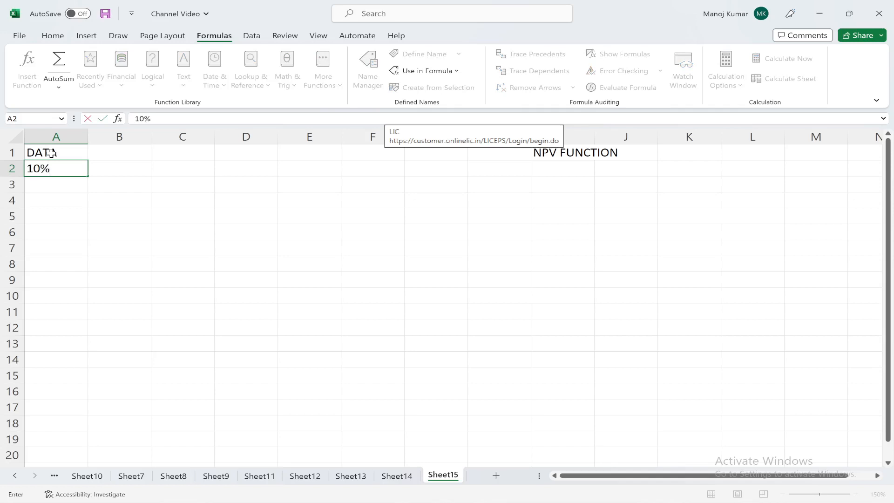
key(Tab)
text(ANNUAL)
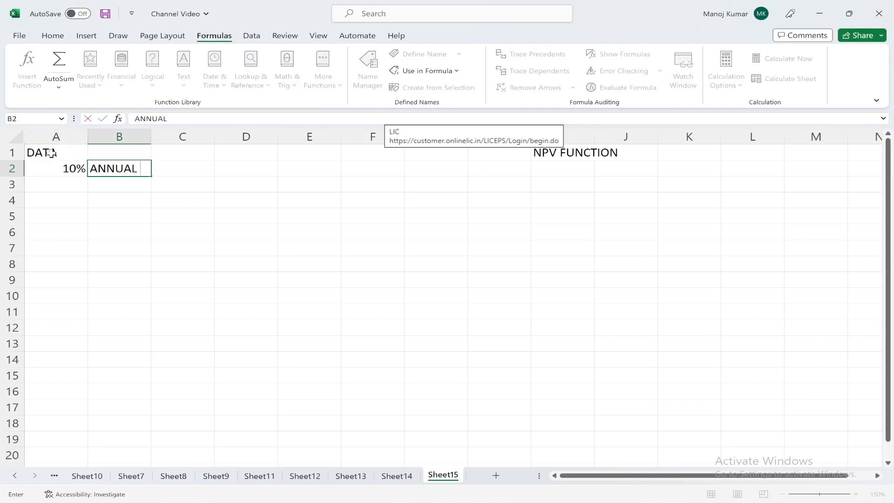
text( DISCOUNT RATE)
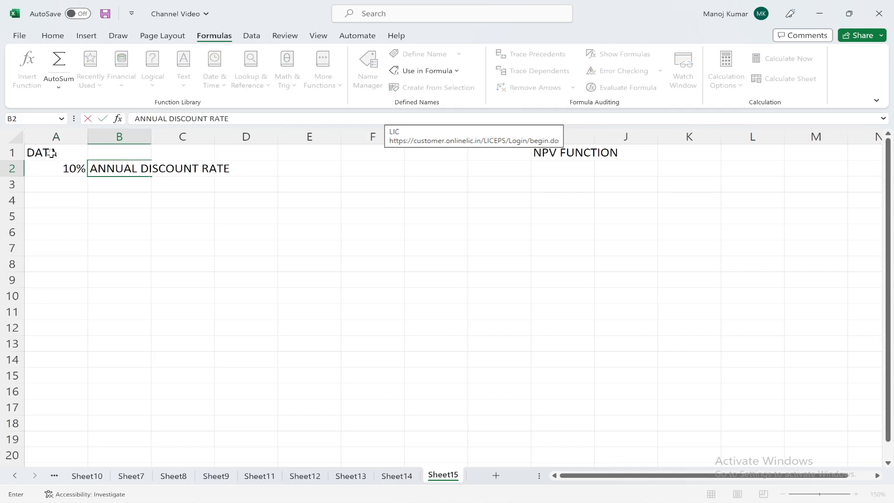
key(Return)
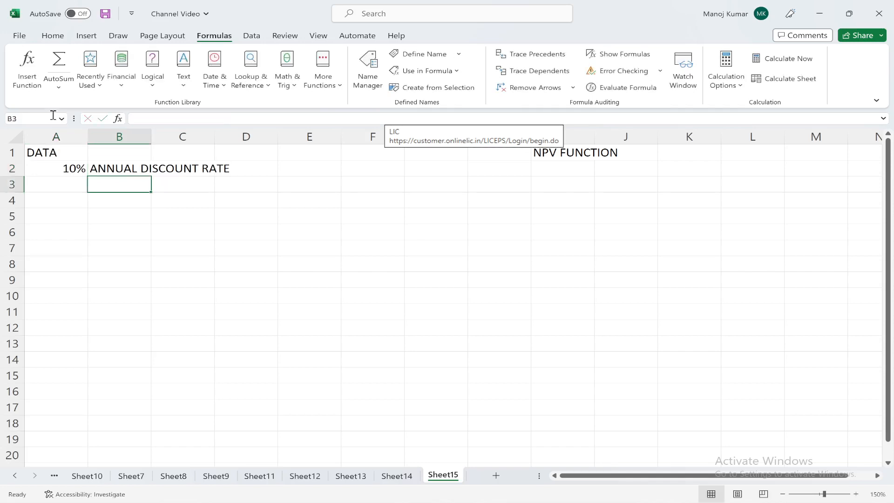
drag(152, 136, 152, 135)
double_click(153, 136)
Step: Enter -10000 in A3 with the label INITIAL COST OD INVESTMENT in B3
click(72, 187)
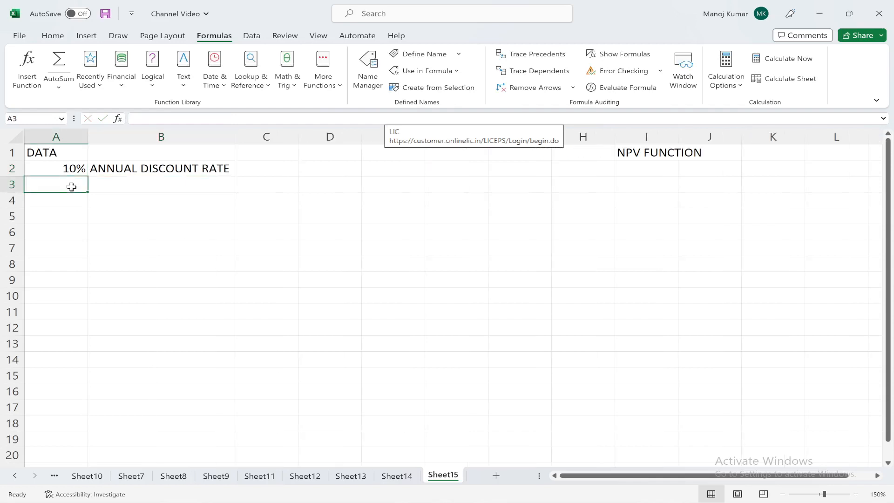
text(-10000)
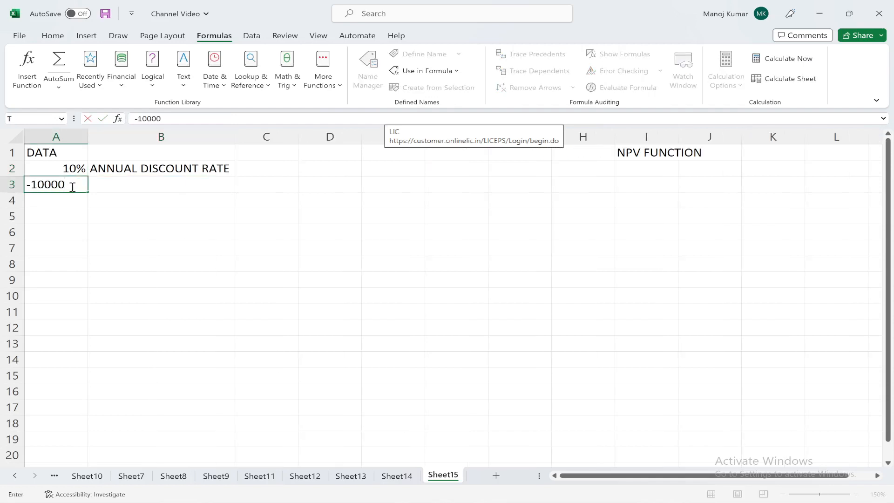
key(Return)
click(72, 187)
key(Right)
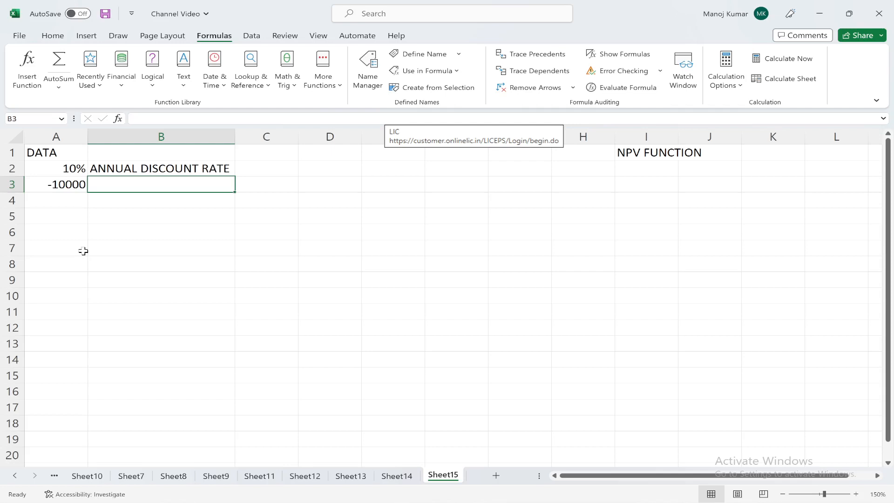
text(INIT)
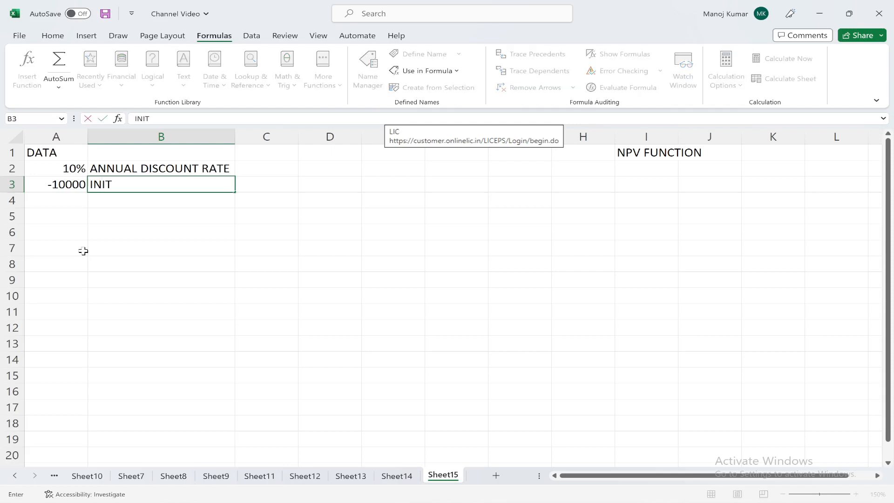
text(IAL COST OD INVE)
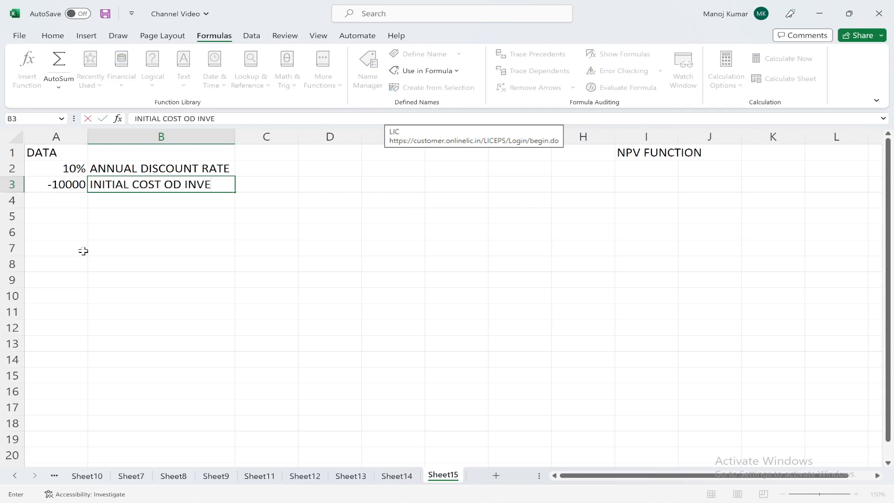
text(STMENT)
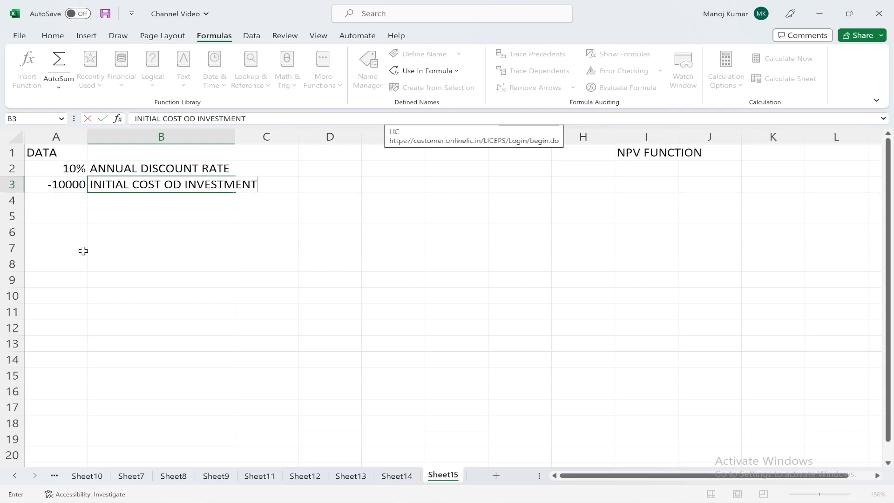
key(Return)
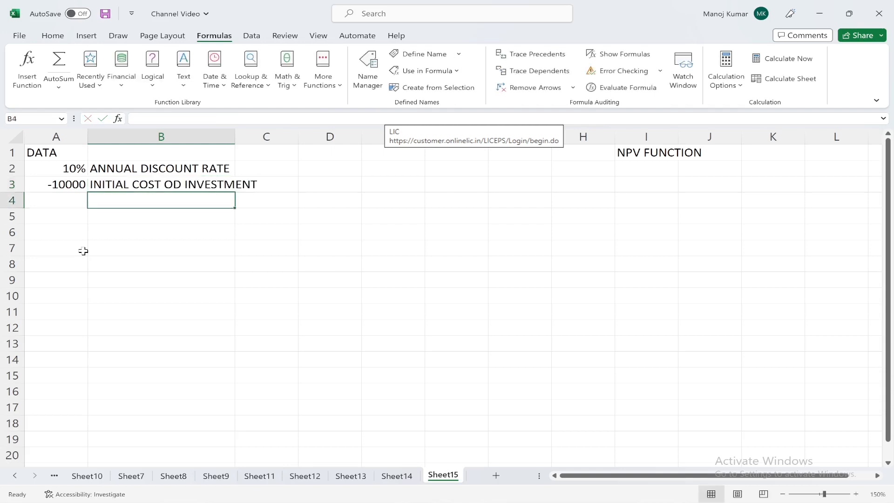
Step: Enter 3000 in A4 with the label RETURN FROM FIRST YEAR in B4
click(57, 202)
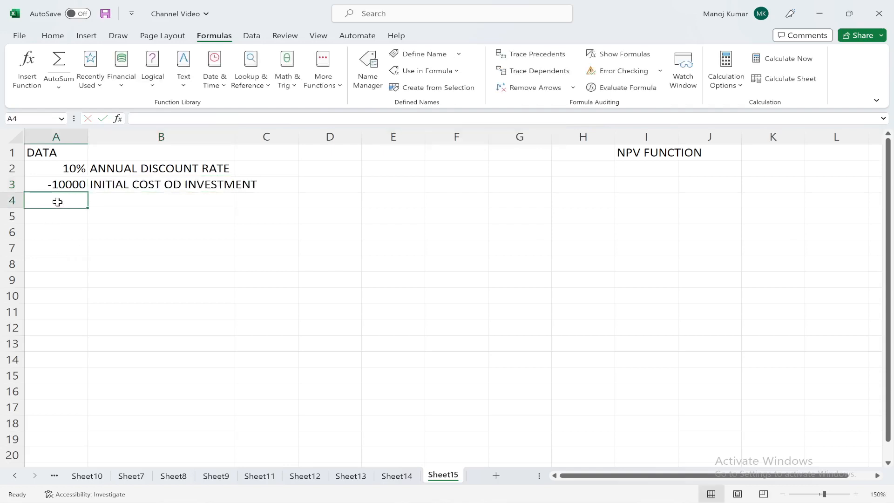
text(3000)
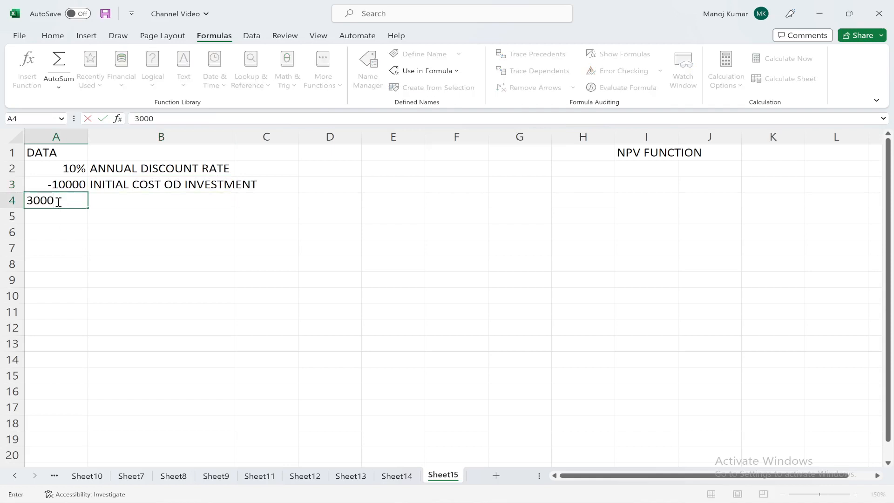
key(Tab)
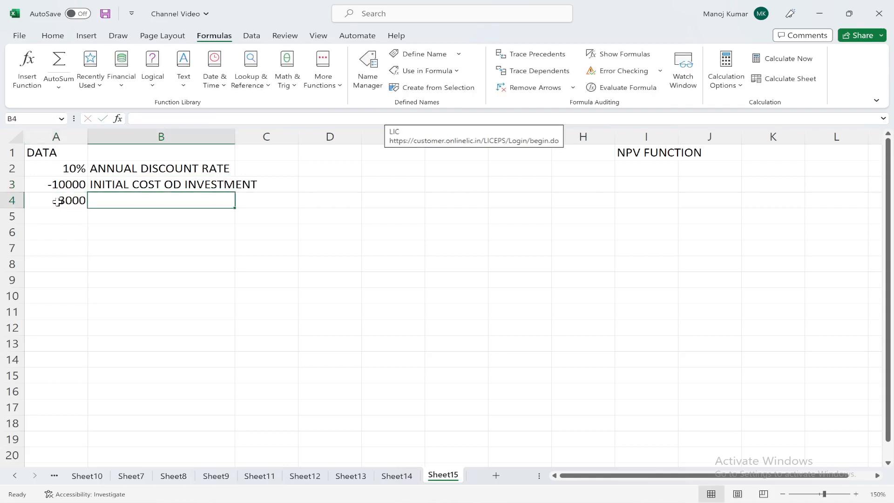
text(RETURN)
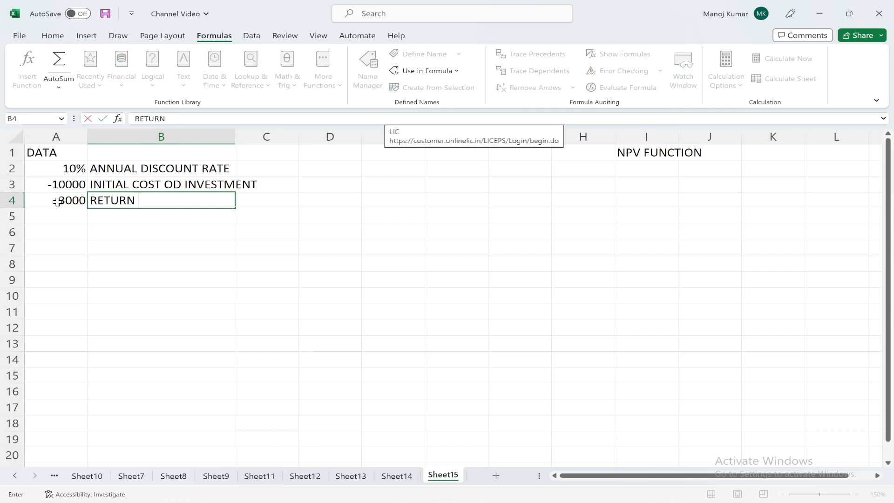
text( FROM FIRST YEAR)
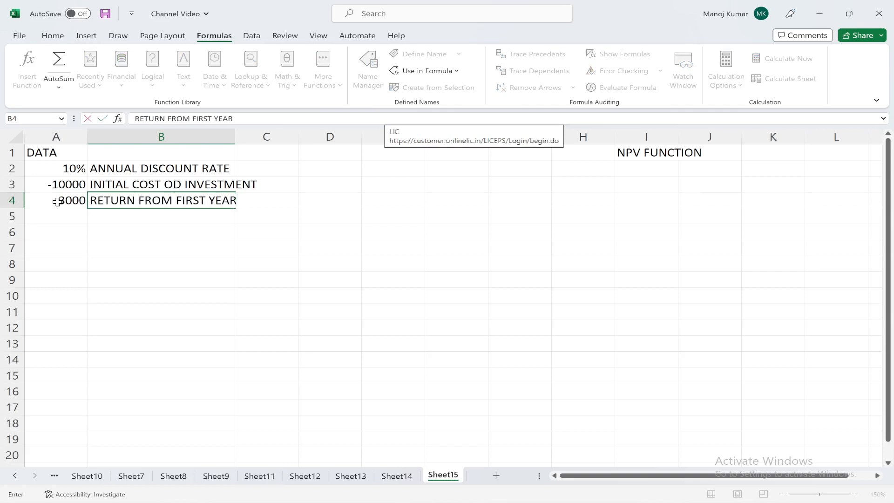
key(Return)
Step: Enter 4200 in A5 with the label RETURN FROM SECOND YEAR in B5
key(Left)
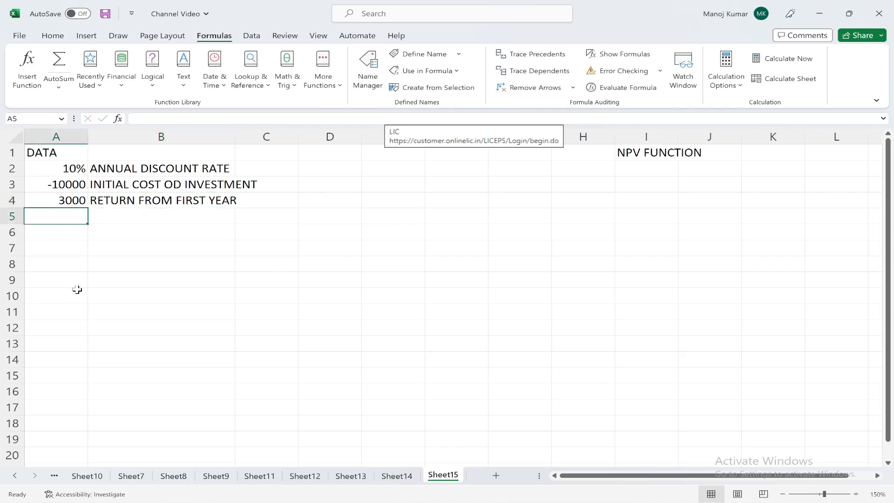
text(4200)
key(Tab)
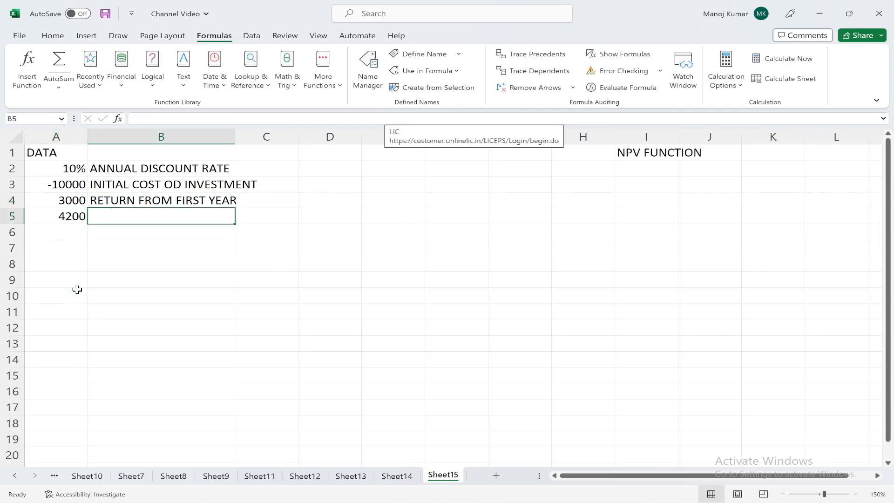
text(RETURN )
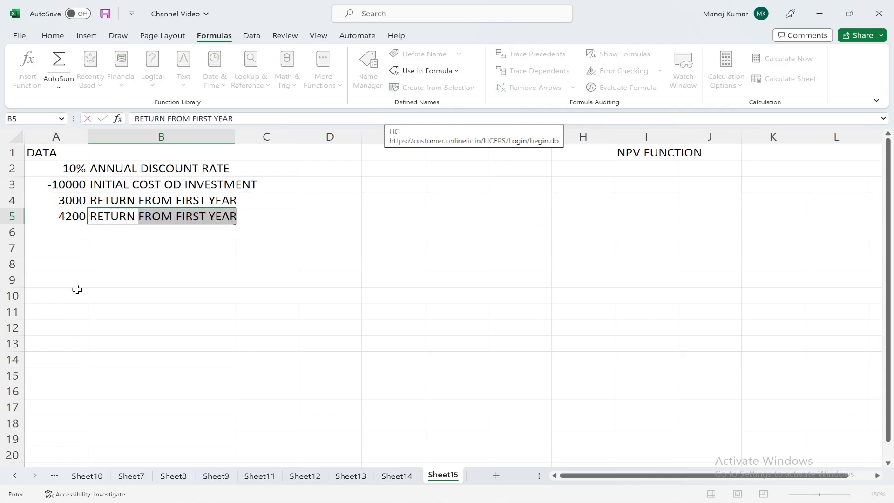
text(FROM SEC)
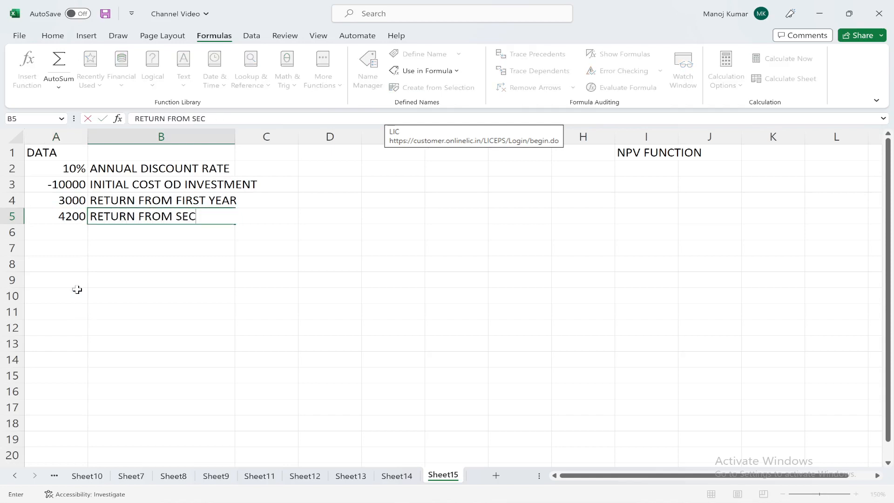
text(OND YEAR)
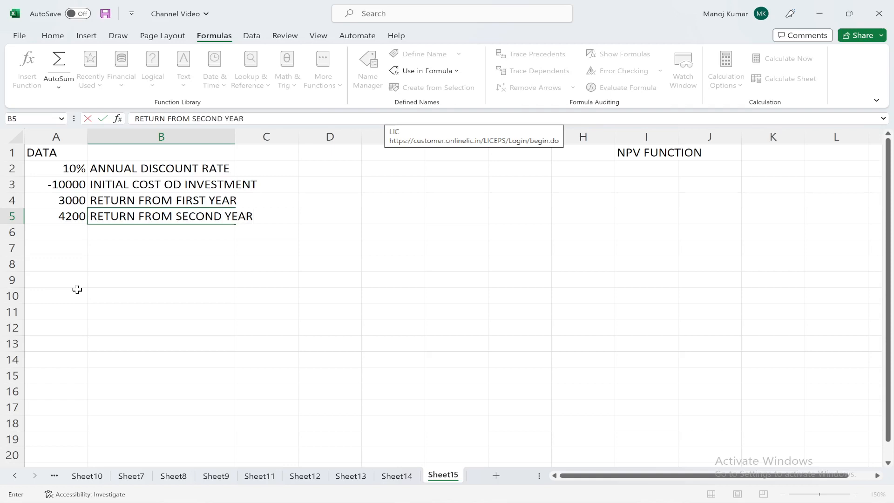
key(Return)
Step: Enter 6800 in A6 with the label RETURN FROM THIRD YEAR in B6, and fit column B's width to its longest label
key(Left)
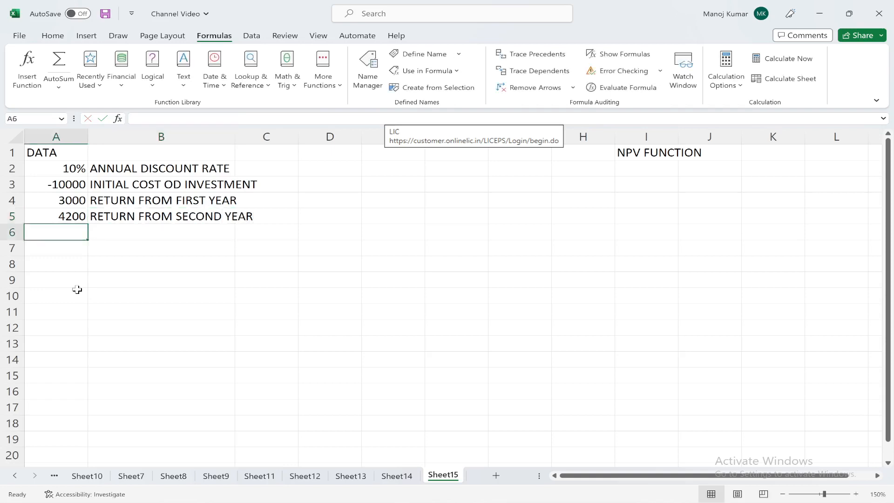
text(6800)
key(Tab)
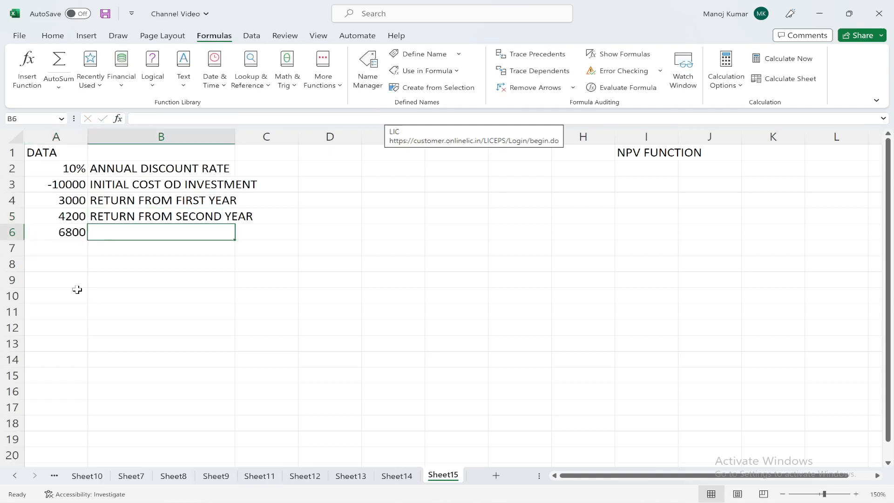
text(RETURN FRO)
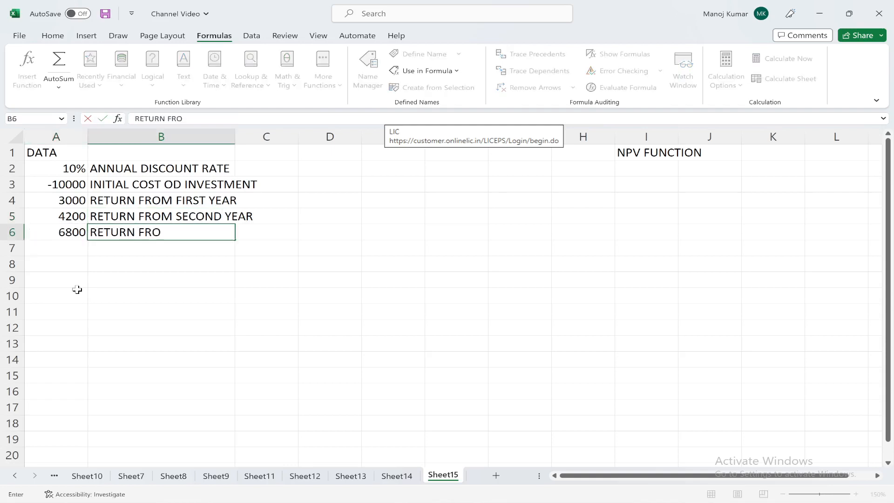
text(M THIRD)
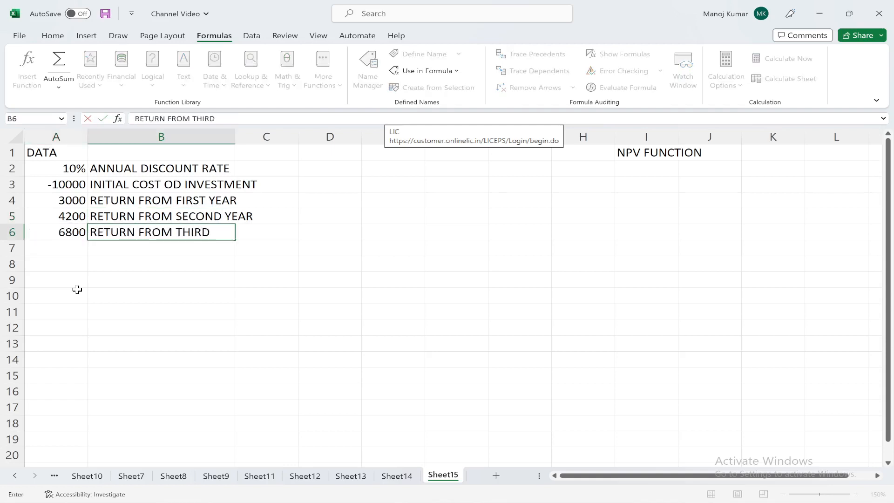
text( YEAR)
key(Return)
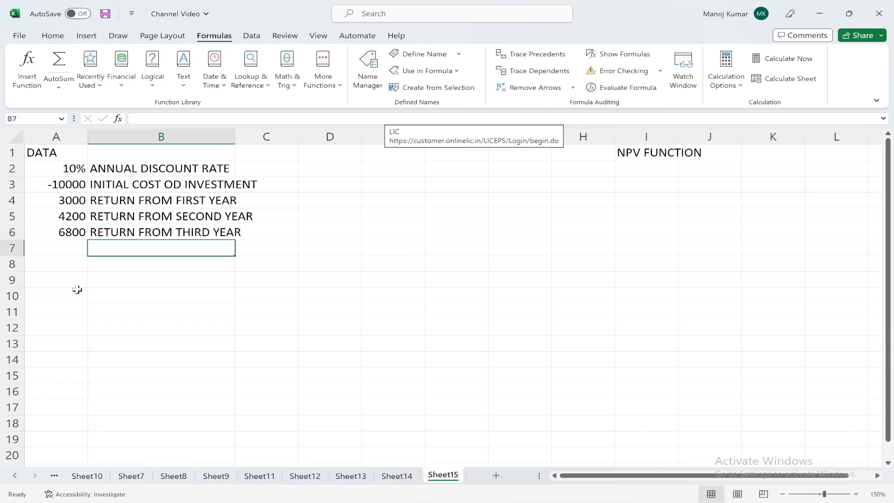
double_click(235, 134)
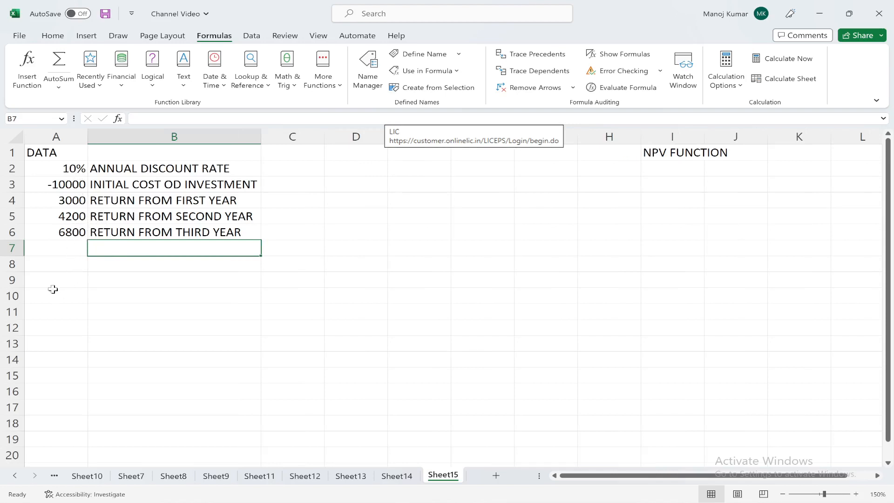
Step: Enter the heading FORMULA in cell A7 below the data
click(60, 253)
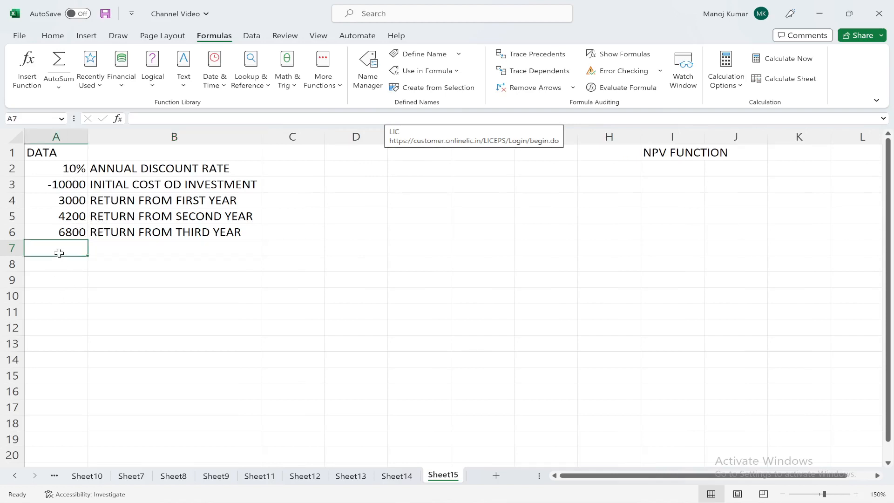
text(FORMULA)
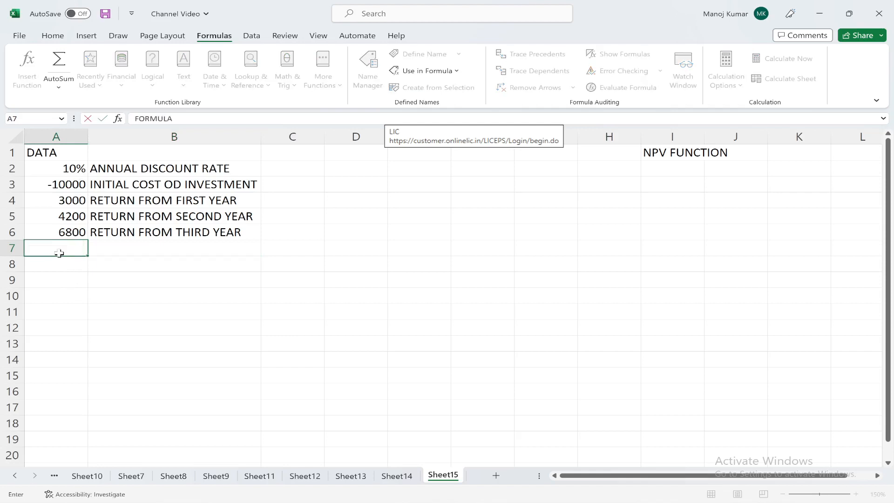
key(Return)
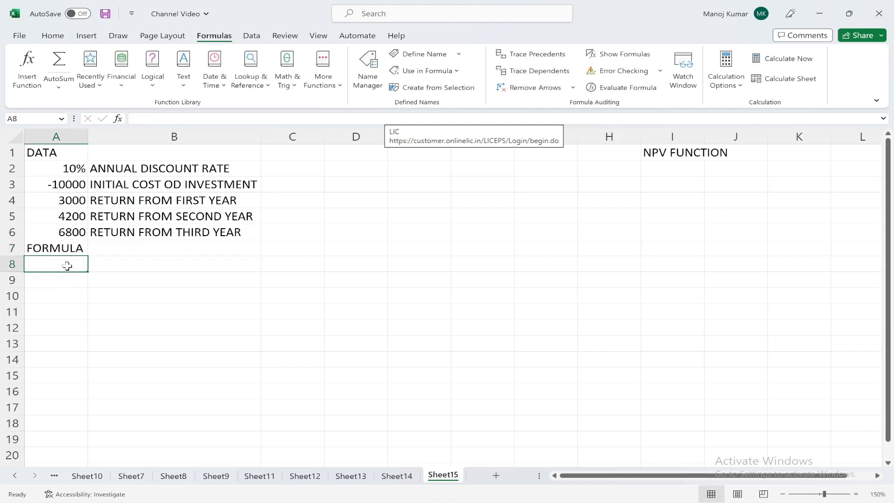
Step: Calculate the net present value in A8 with =NPV(A2,A3,A4,A5,A6), referencing each cash flow cell separately, and review the formula
text(=N)
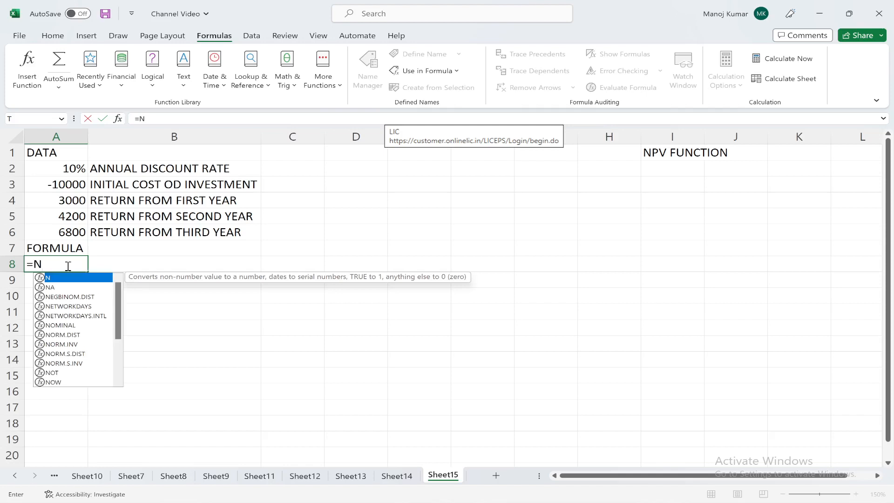
text(PV)
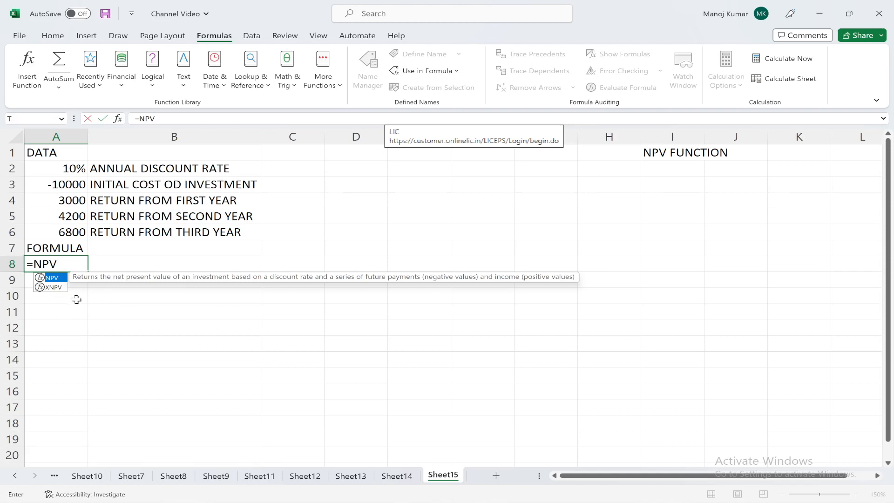
text(()
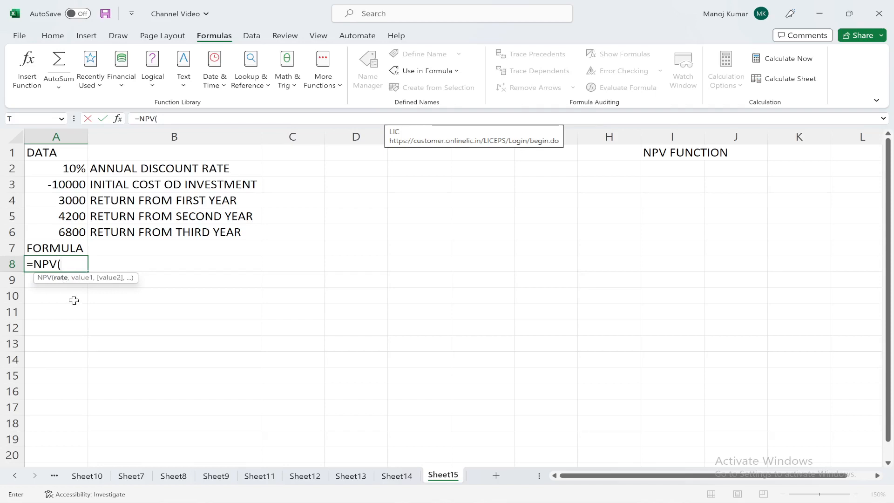
click(68, 170)
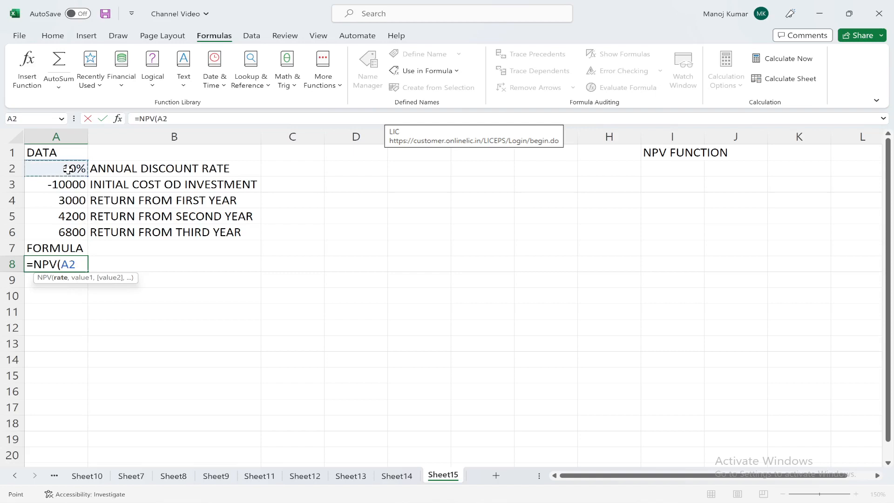
text(,)
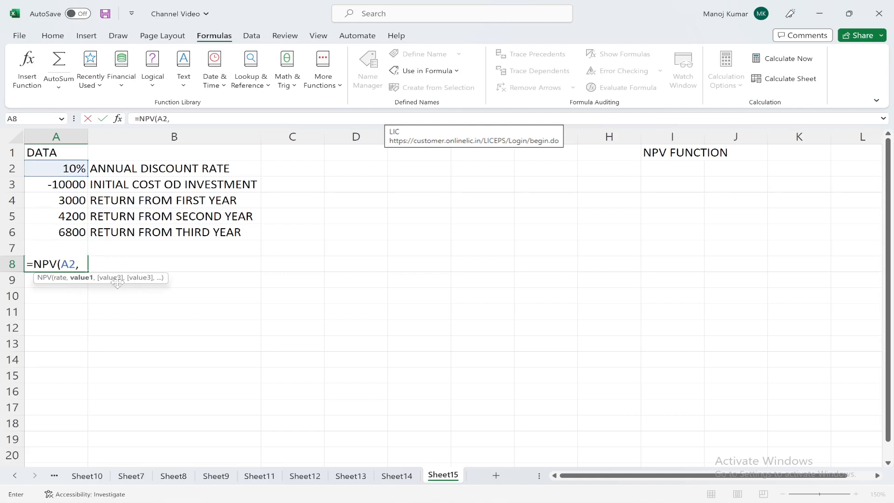
click(72, 189)
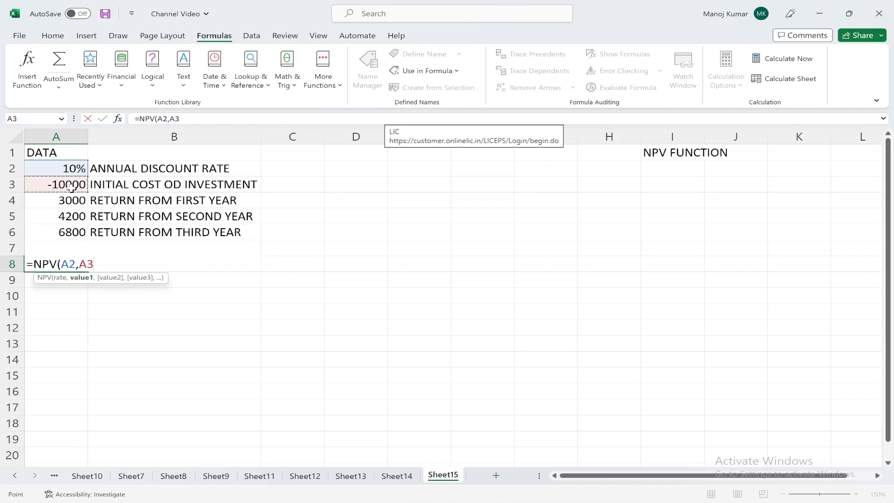
text(,)
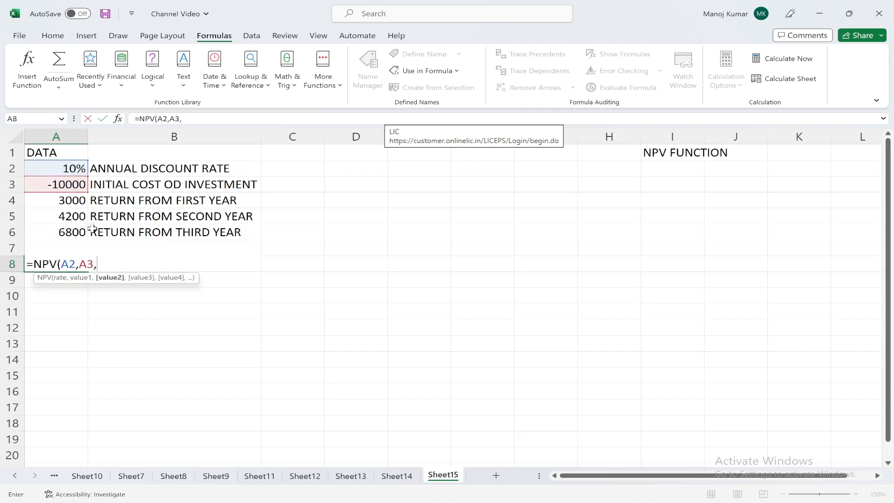
click(76, 202)
text(,)
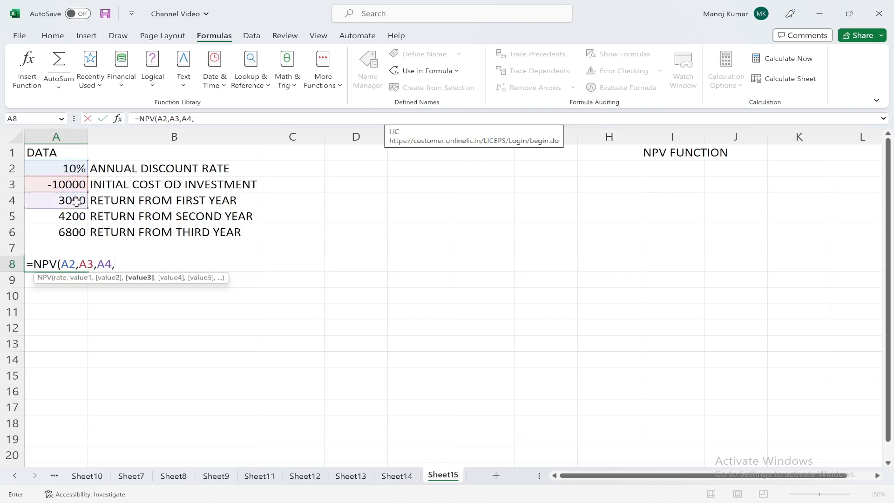
click(78, 217)
text(,)
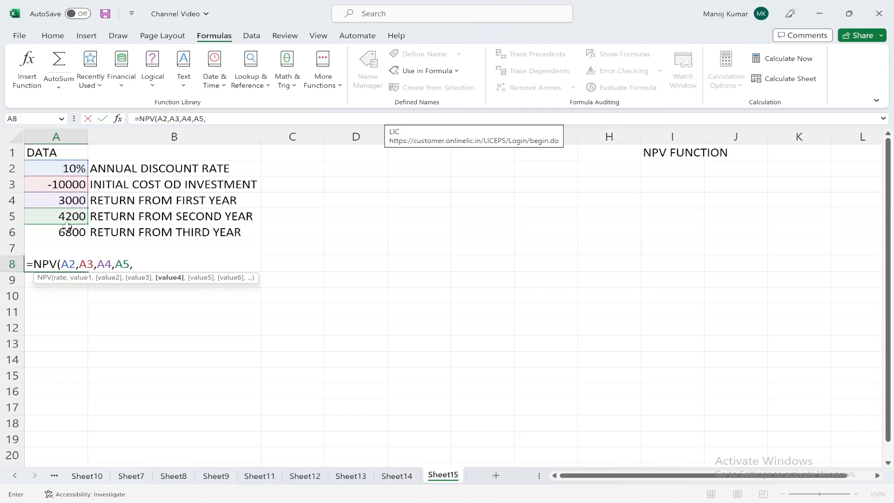
click(67, 234)
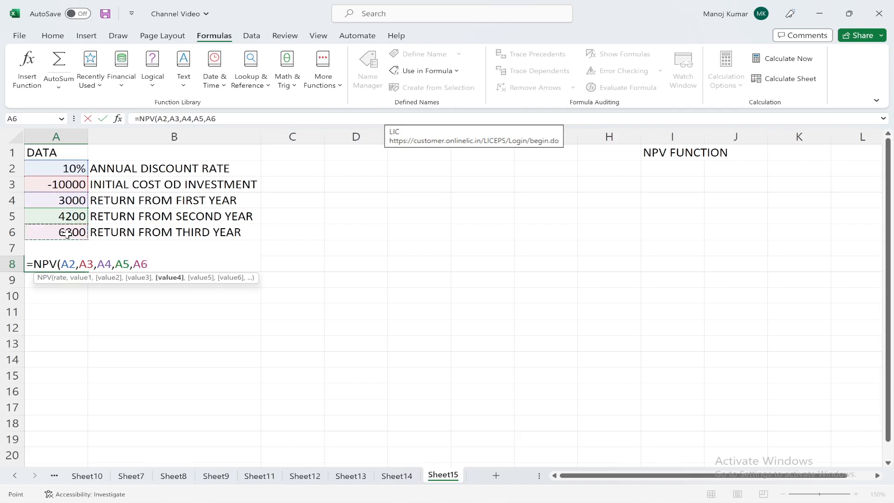
text())
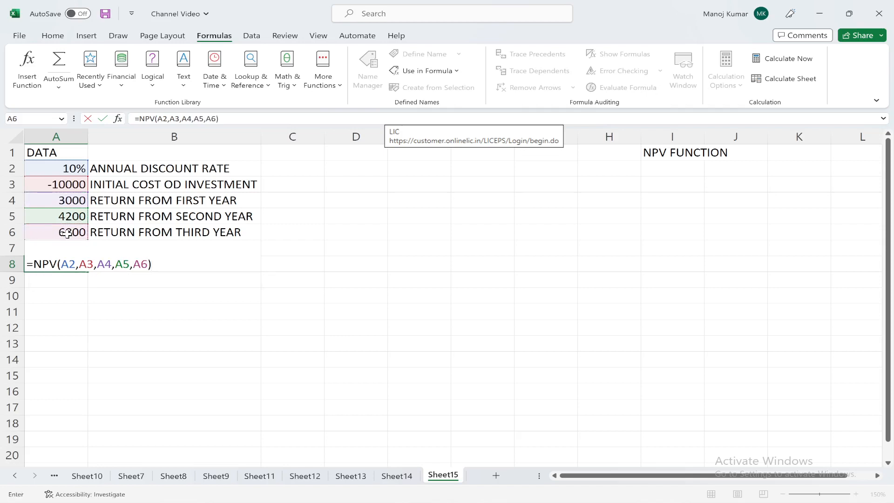
key(Return)
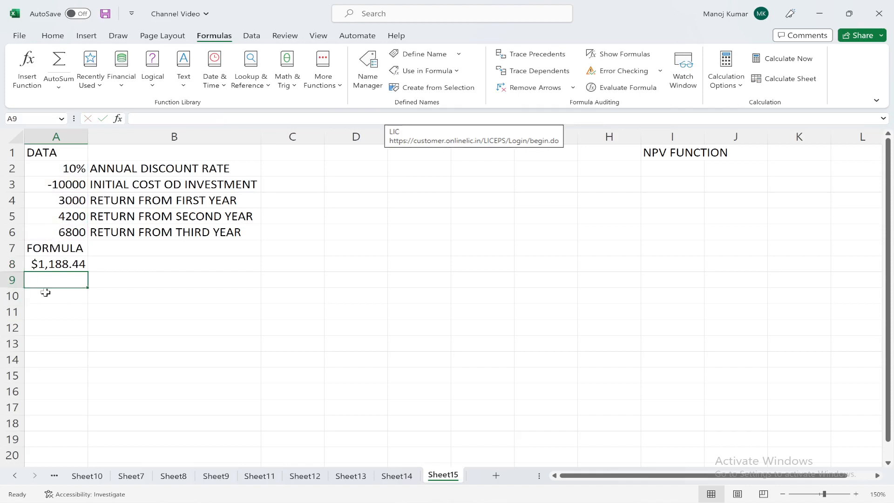
double_click(55, 265)
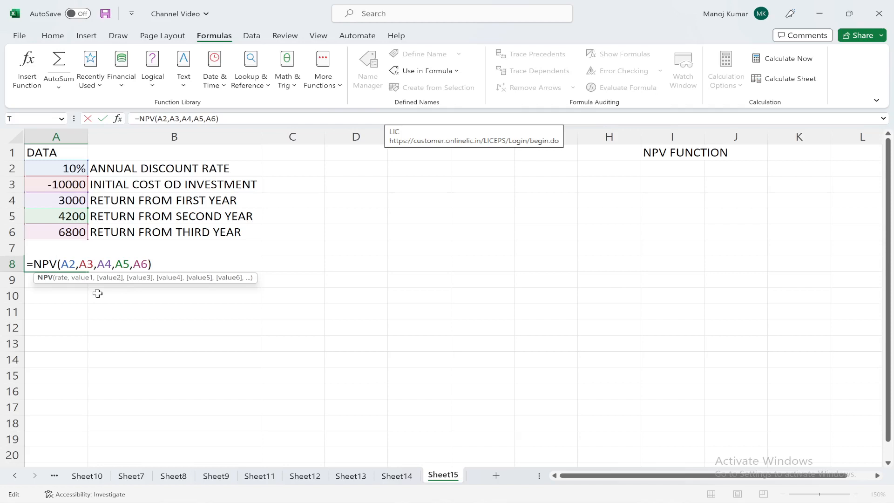
key(Return)
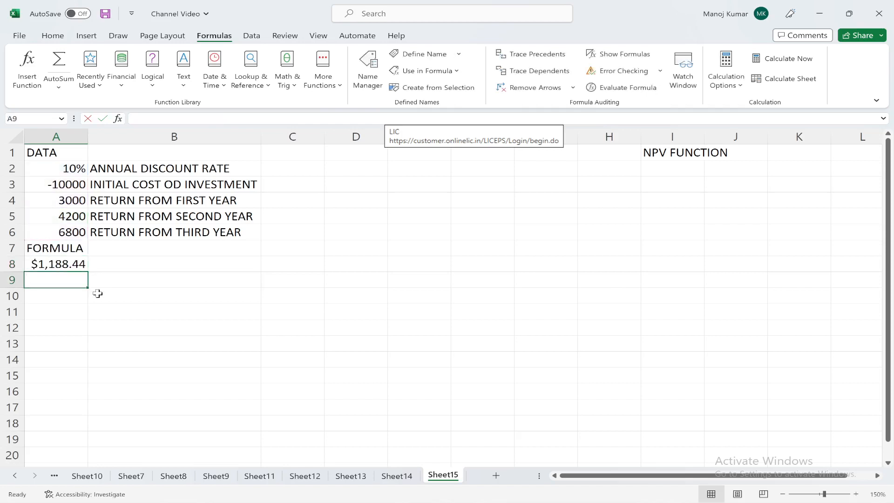
Step: Calculate the net present value again in A9 with =NPV(A2,A3:A6), giving the cash flows as one range
text(=NPV()
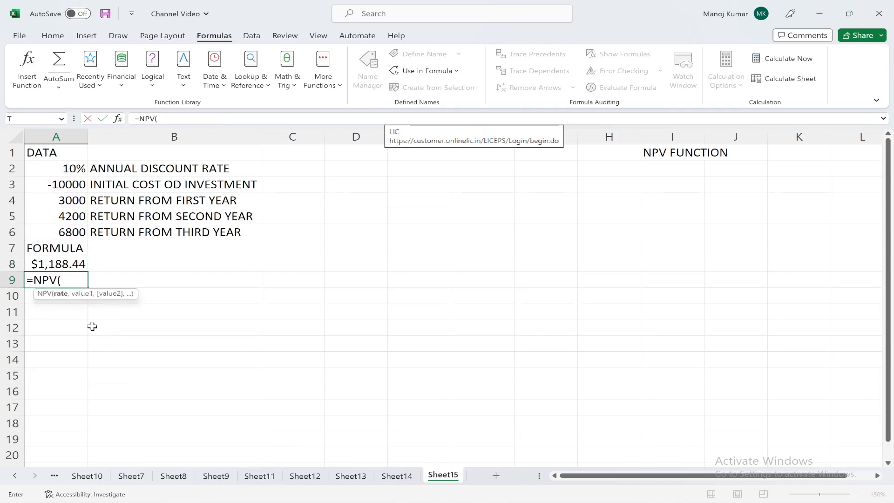
click(68, 170)
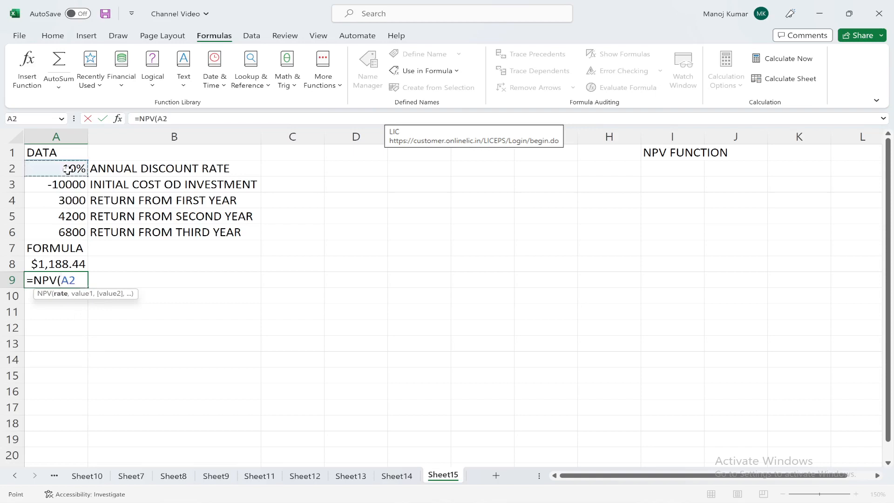
text(,)
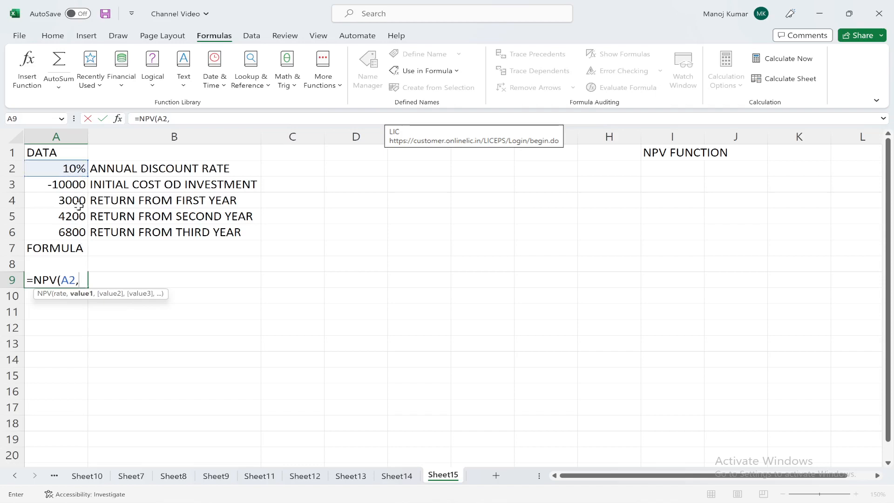
click(77, 186)
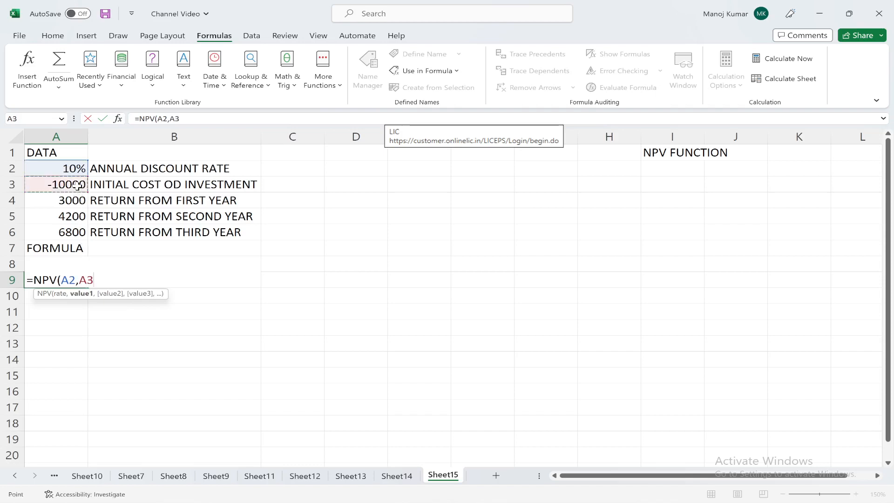
key(shift+Down)
key(shift+Down)
key(shift+Down)
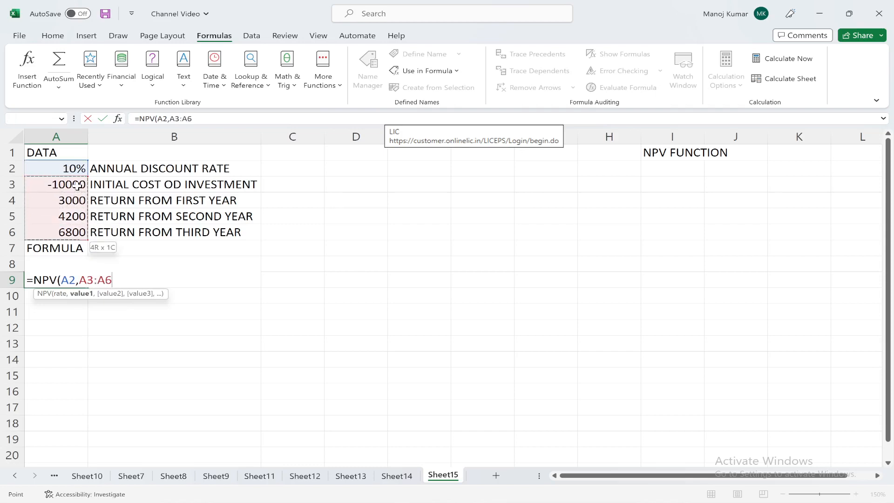
text())
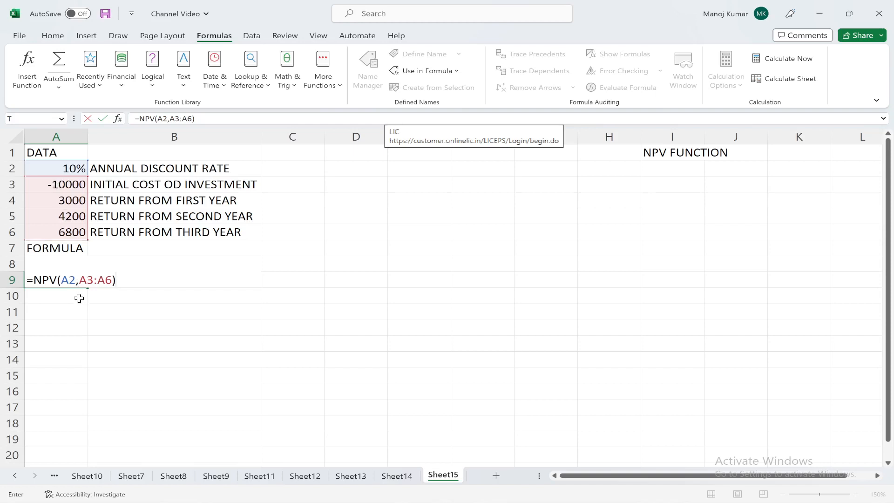
key(Return)
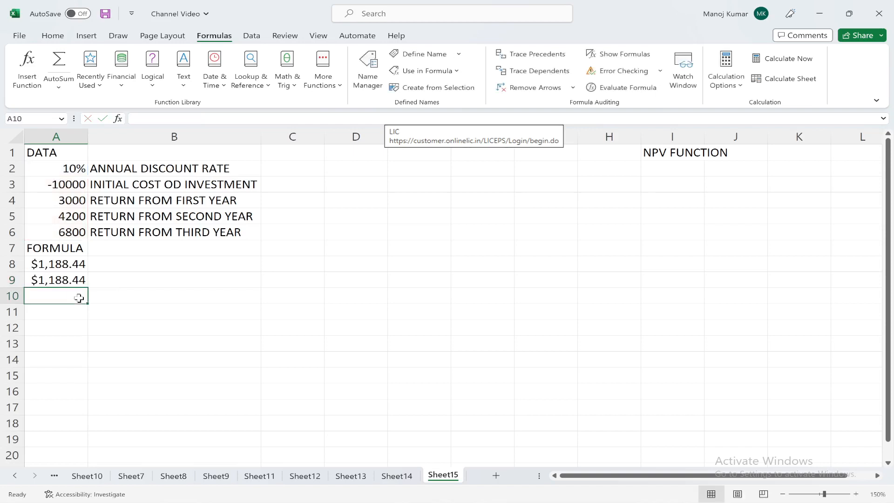
Step: Review the range-based NPV formula in cell A9
click(65, 279)
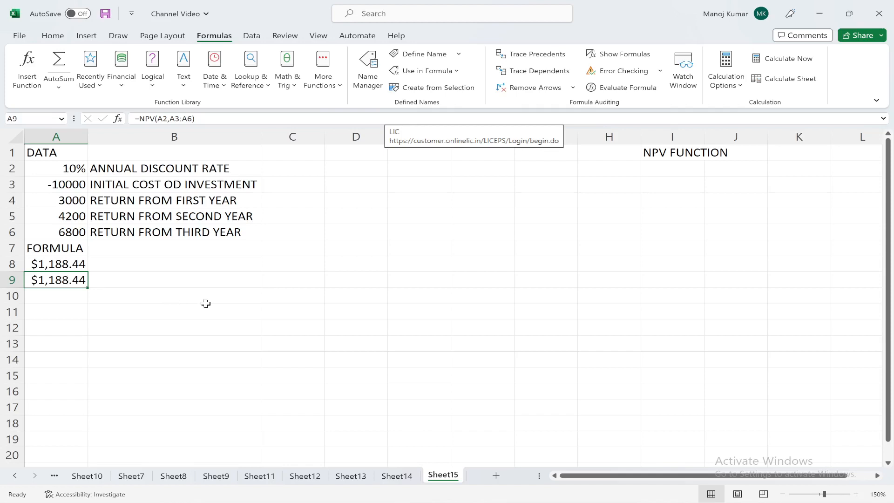
Step: Add a new worksheet after Sheet15 and enter the title FV FUNCTION in cell G1
click(494, 476)
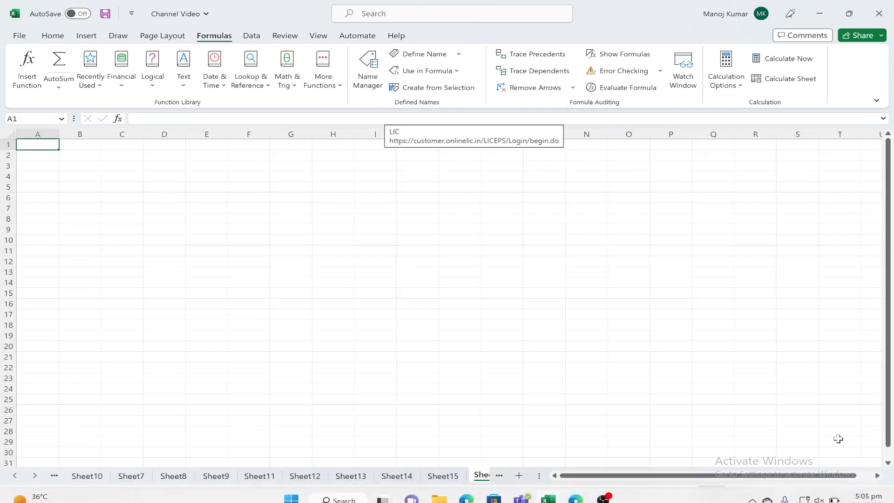
click(856, 494)
click(856, 494)
click(856, 495)
click(856, 495)
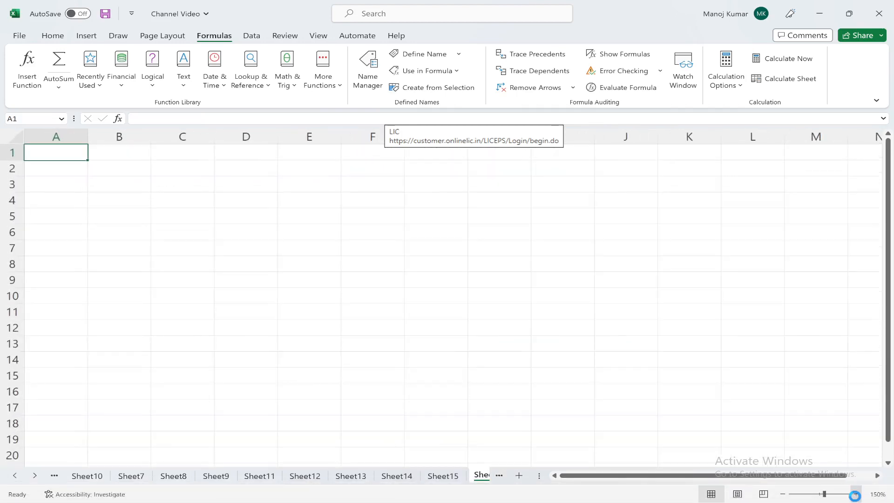
click(856, 494)
click(856, 494)
click(469, 160)
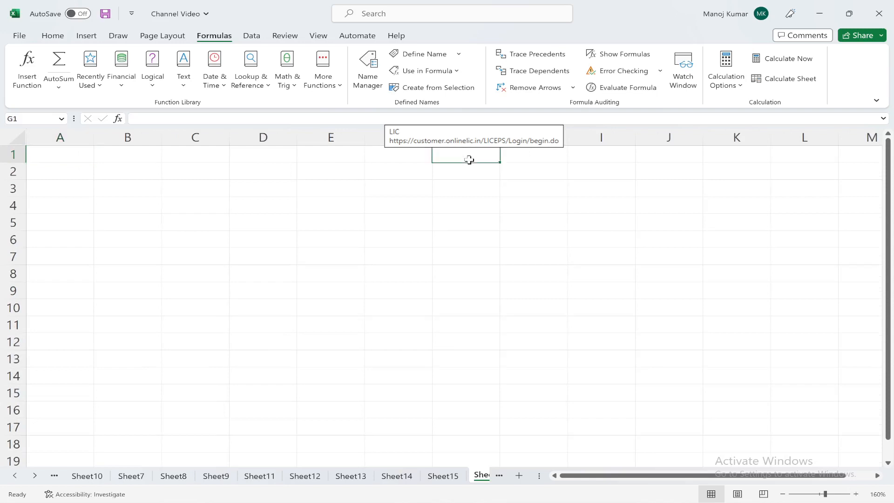
text(FV)
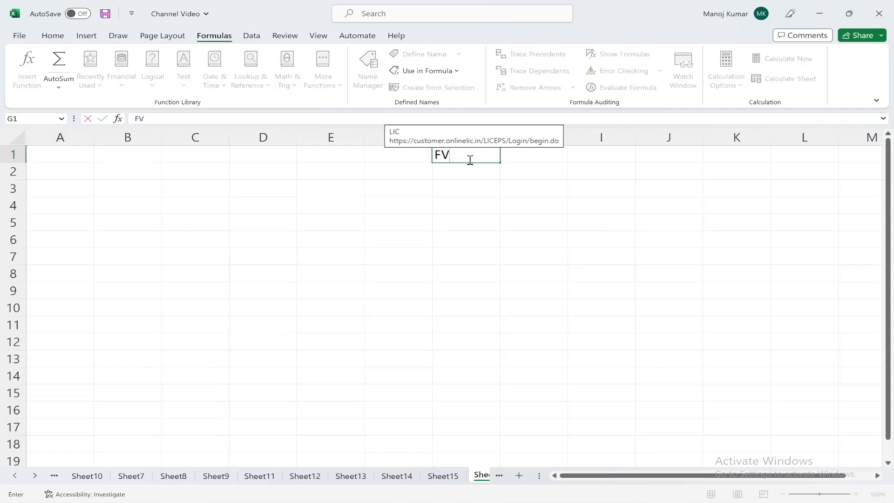
text( FUNCTION)
key(Return)
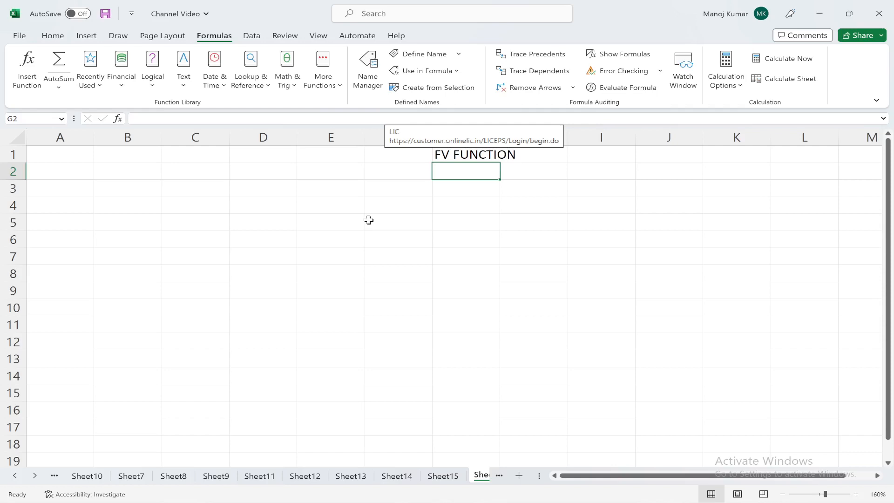
Step: Enter the heading DATA in cell A1 of the new sheet
click(81, 155)
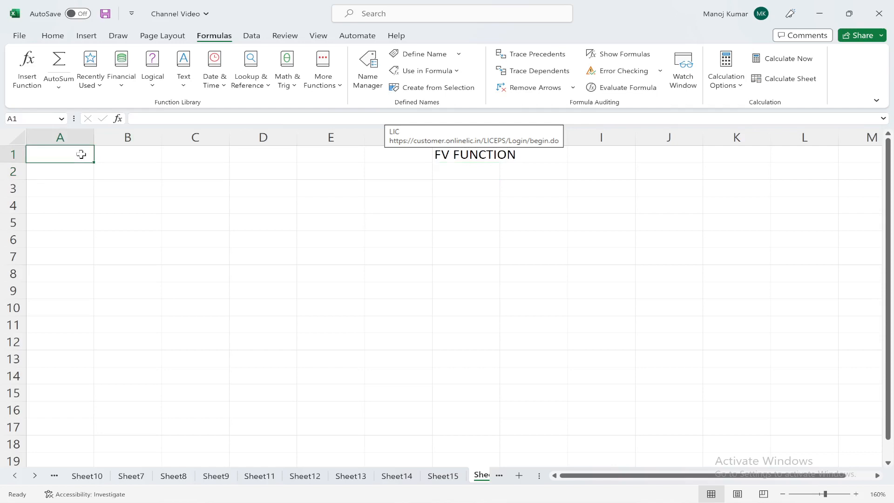
text(DATA)
key(Return)
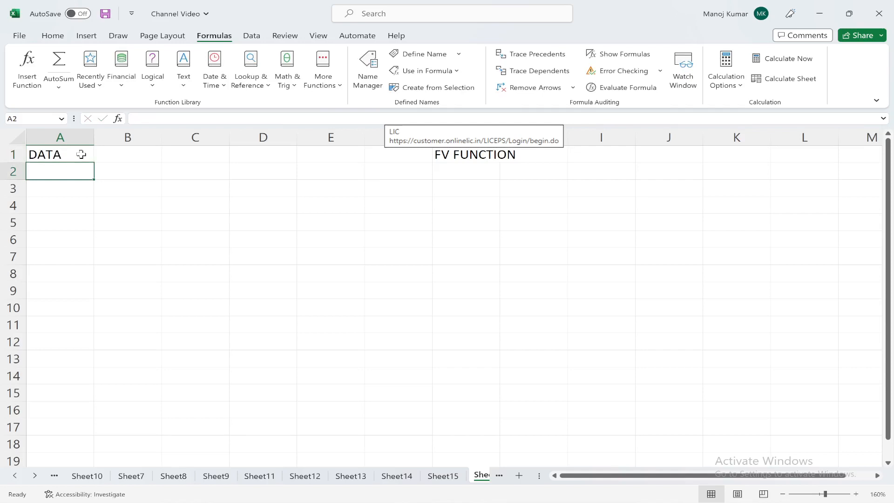
Step: Enter 6% in A2 with the label ANNUAL INTEREST RATE in B2, and fit column B's width to the label
text(6)
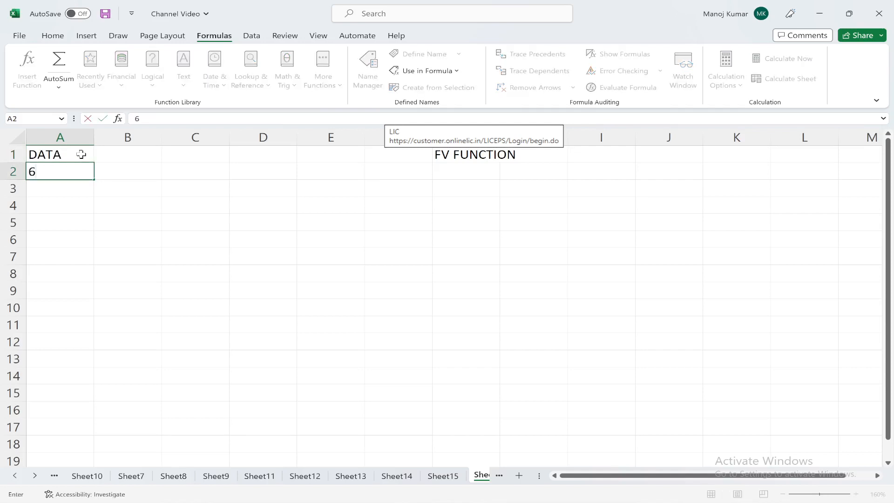
text(%)
key(Return)
key(Up)
key(Right)
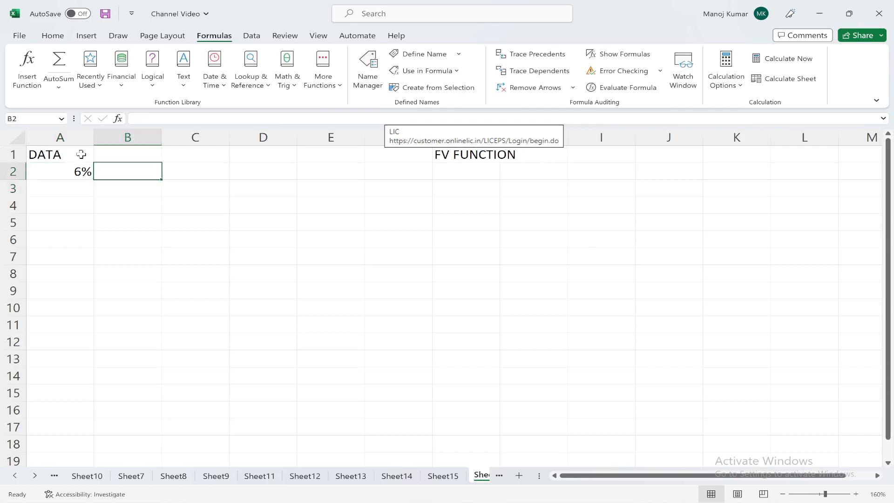
text(A)
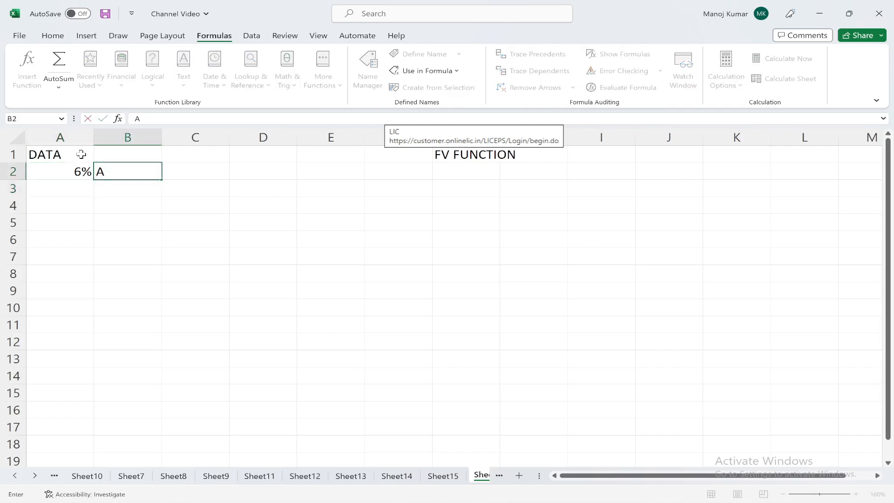
text(NNUA)
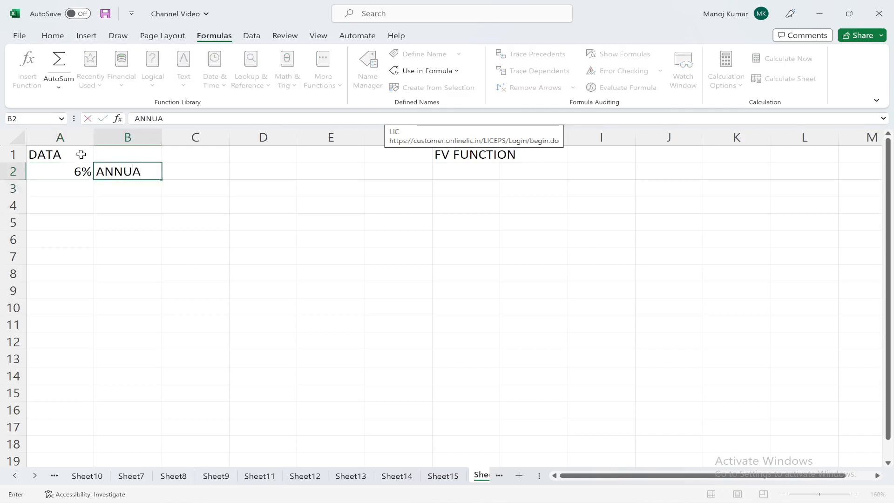
text(L INTER)
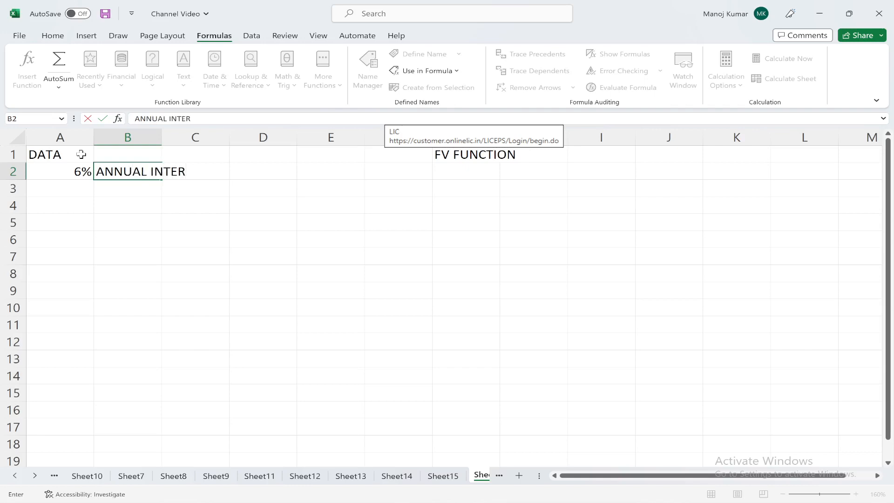
text(EST RATE)
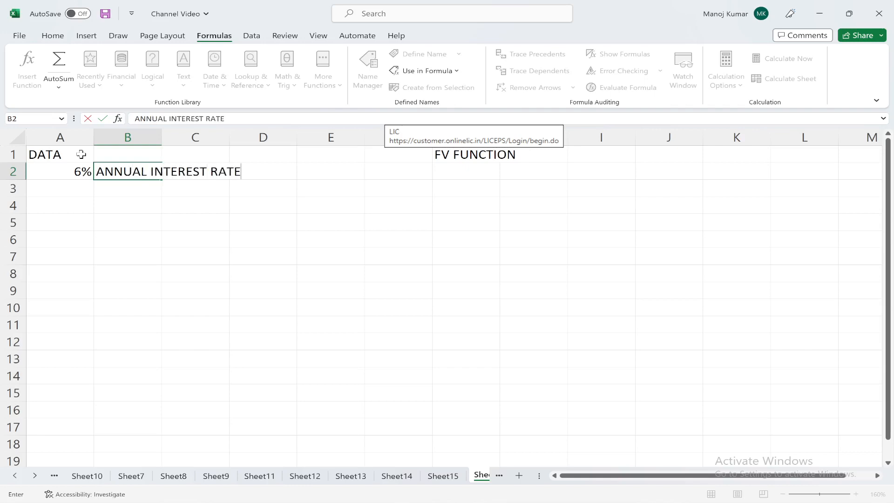
key(Return)
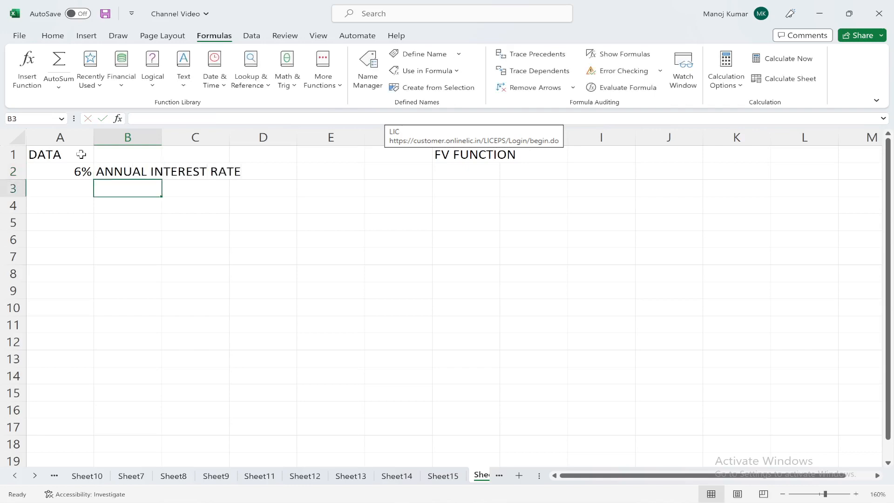
double_click(163, 136)
Step: Enter 10 in A3 with the label NUMBER OF PAYMENTS in B3
click(78, 189)
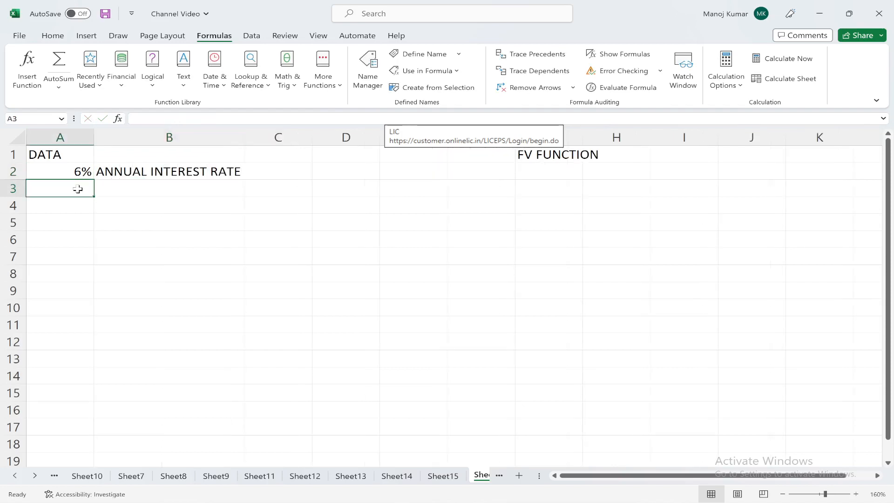
text(10)
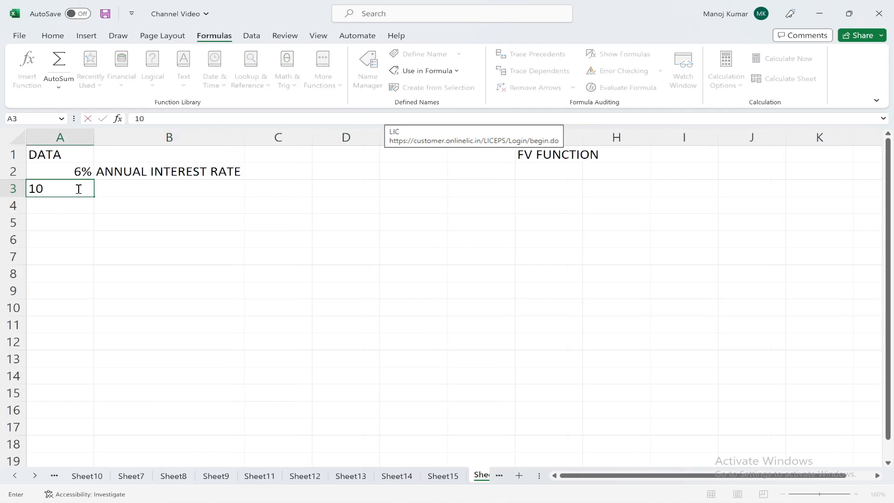
key(Tab)
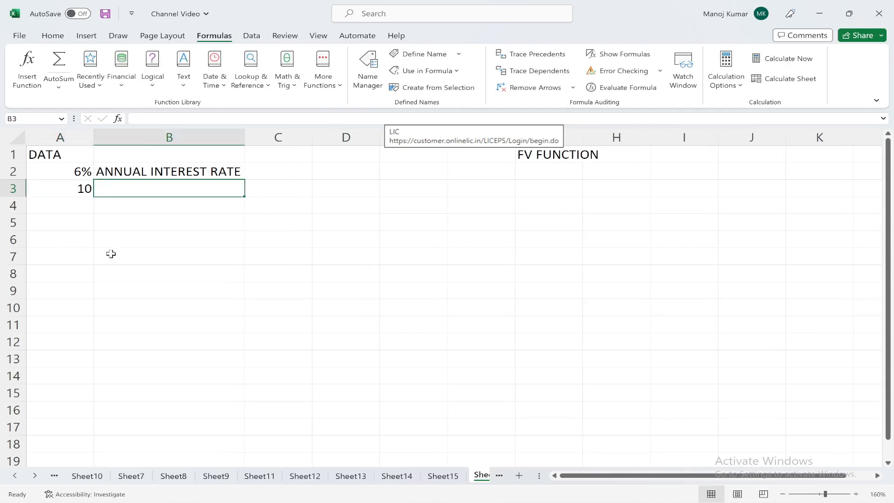
text(NUMBER )
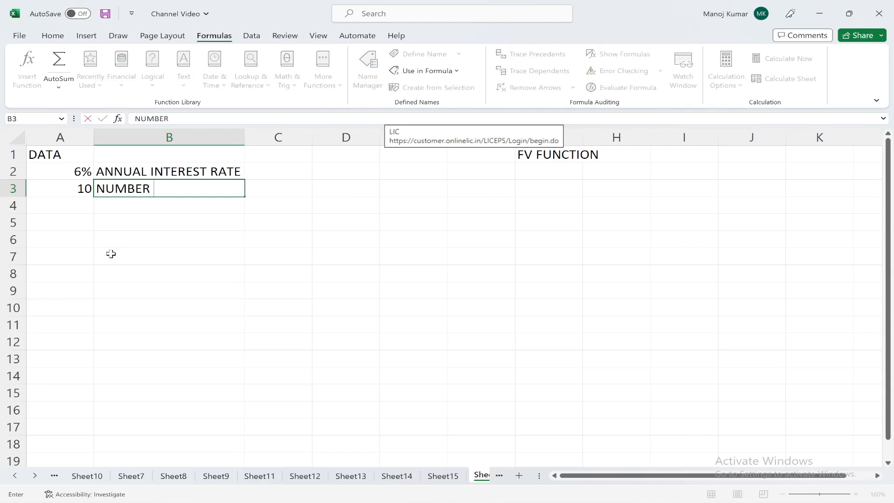
text(OF PAYMENTS)
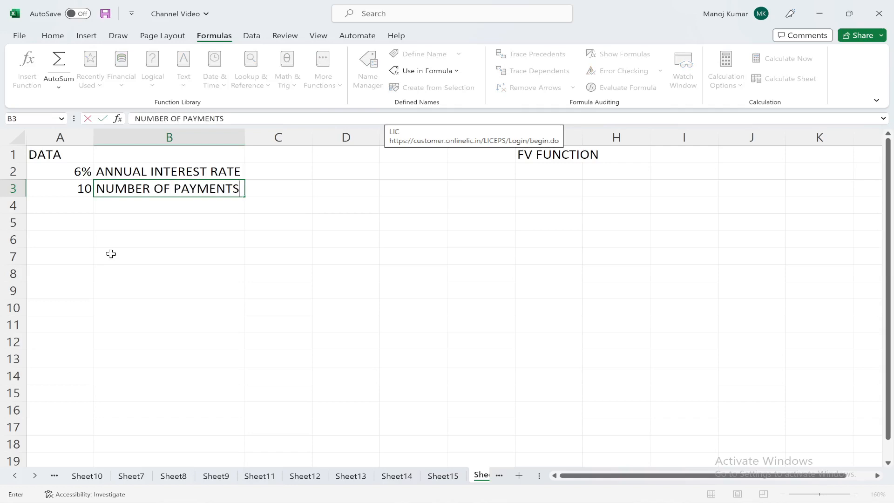
key(Return)
Step: Enter -200 in A4 with the label AMOUNT OF THE PAYMENT in B4
click(60, 204)
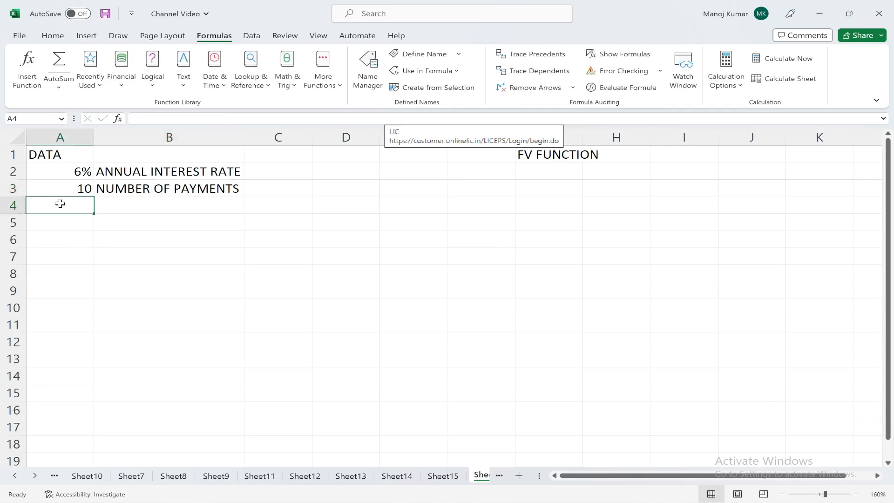
text(-)
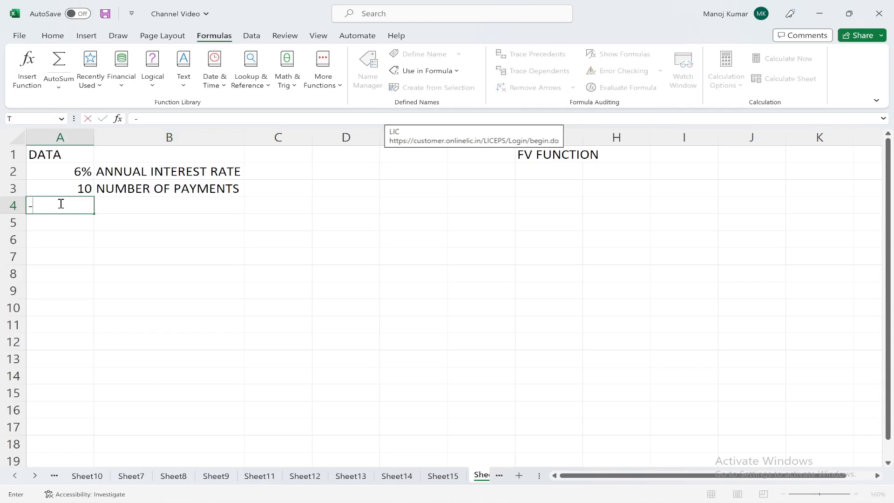
text(200)
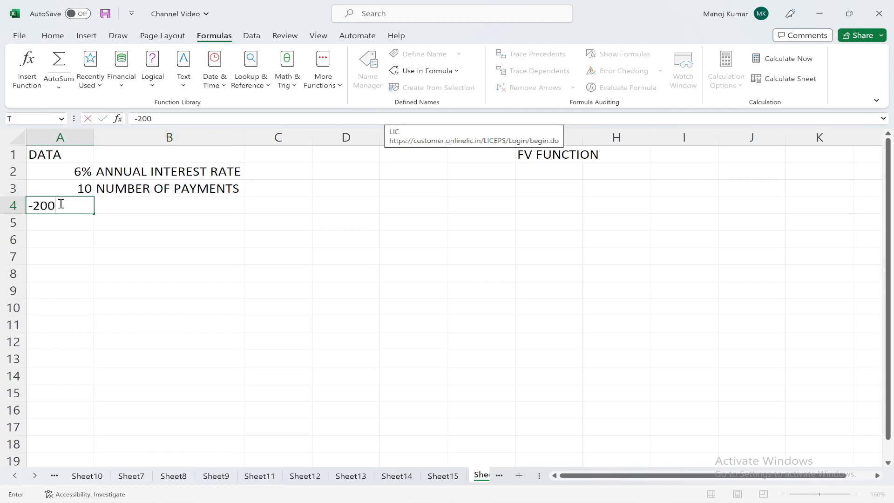
key(Tab)
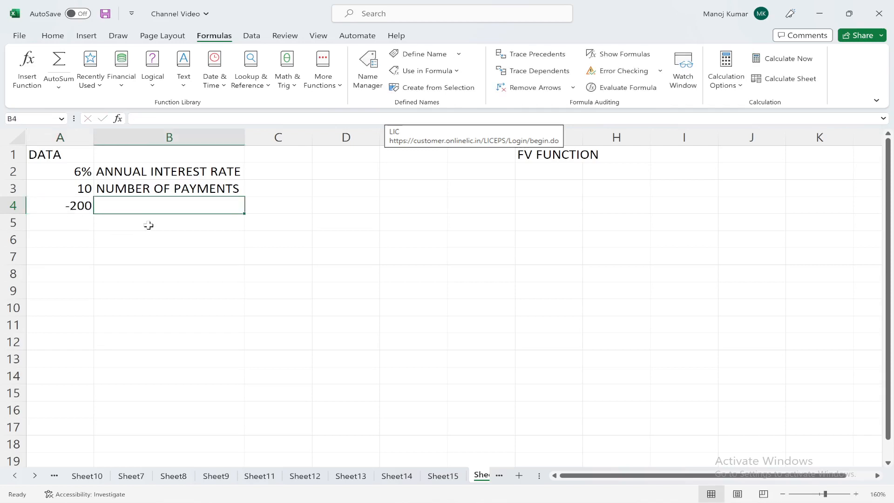
text(AMOUNT OF)
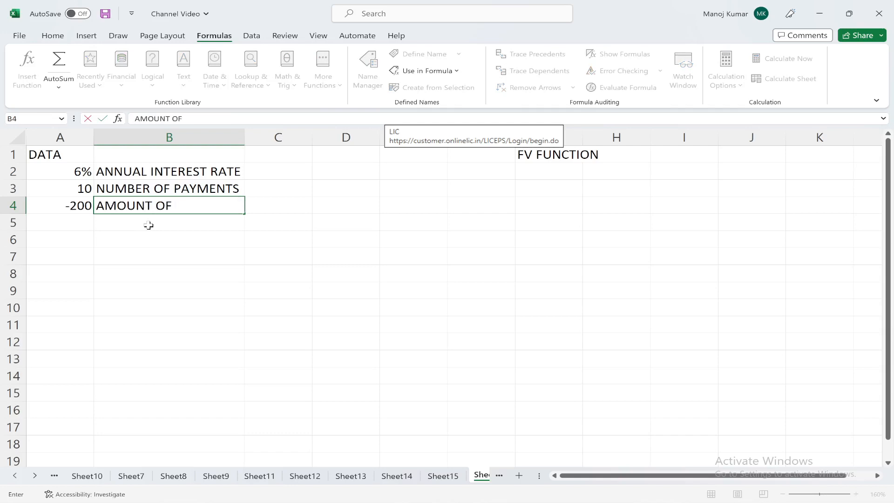
text( THE PAYMENT)
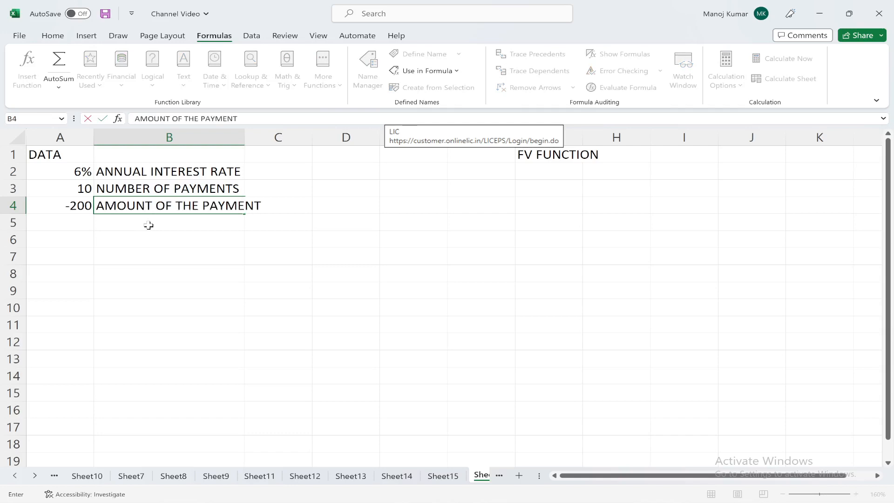
key(Return)
Step: Enter -500 in A5 with the label PRESENT VALUE in B5
click(79, 224)
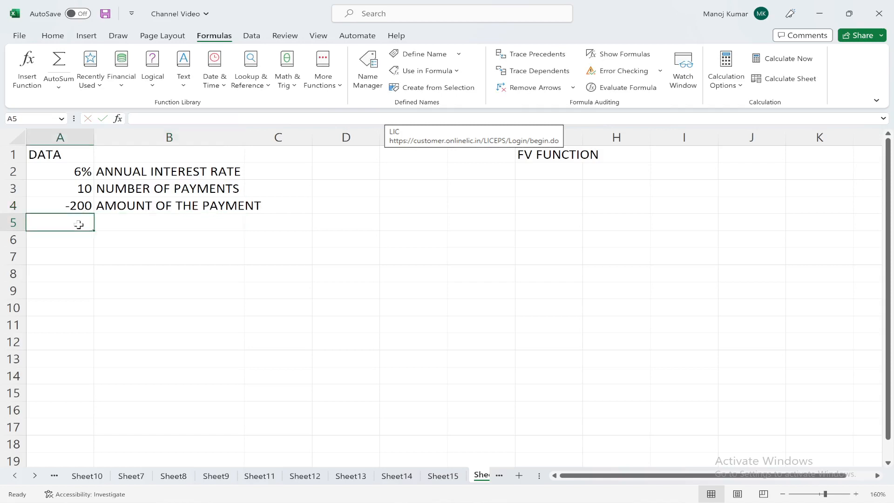
text(-5)
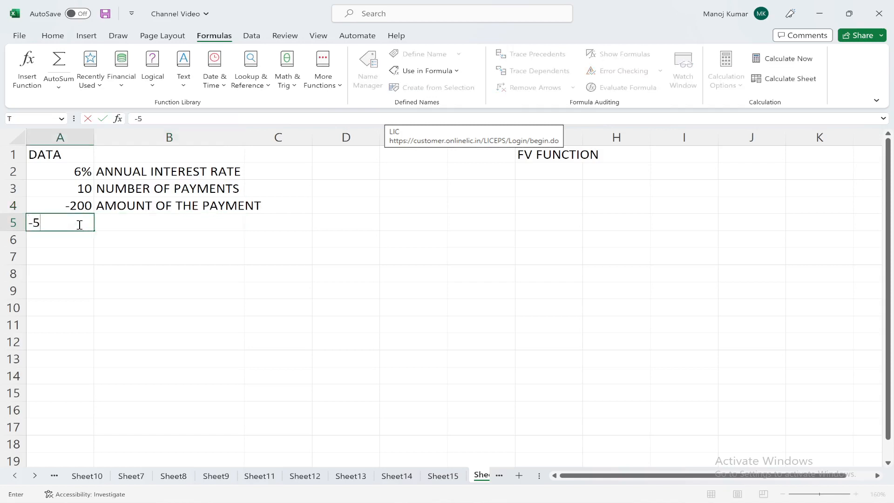
text(00)
key(Tab)
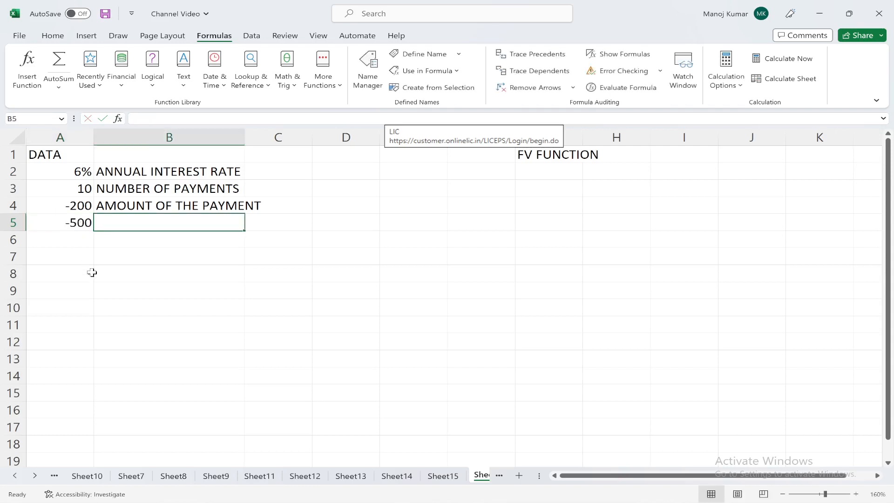
text(PRESEN)
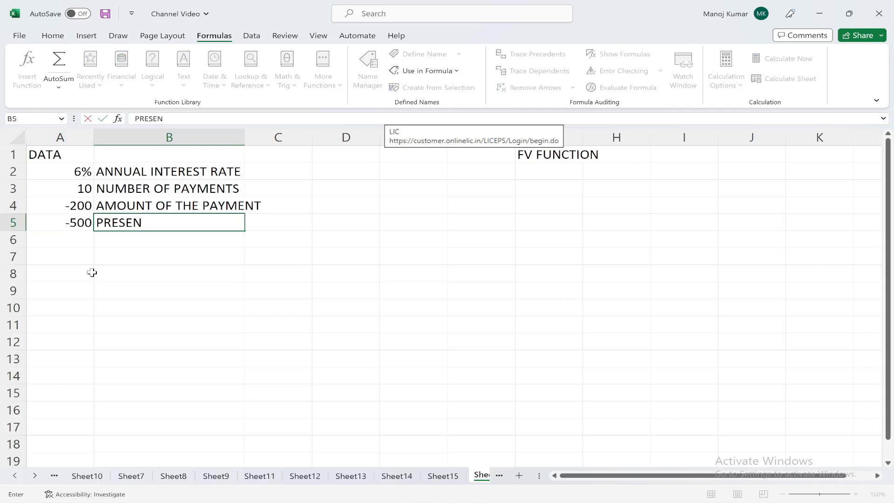
text(T VALUE)
key(Return)
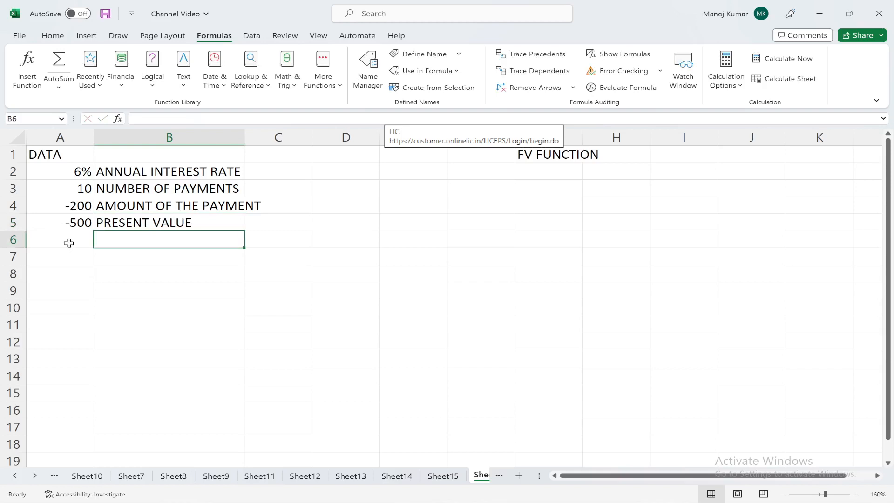
Step: Enter 1 in cell A6 as the payment timing value below the present value
text(1)
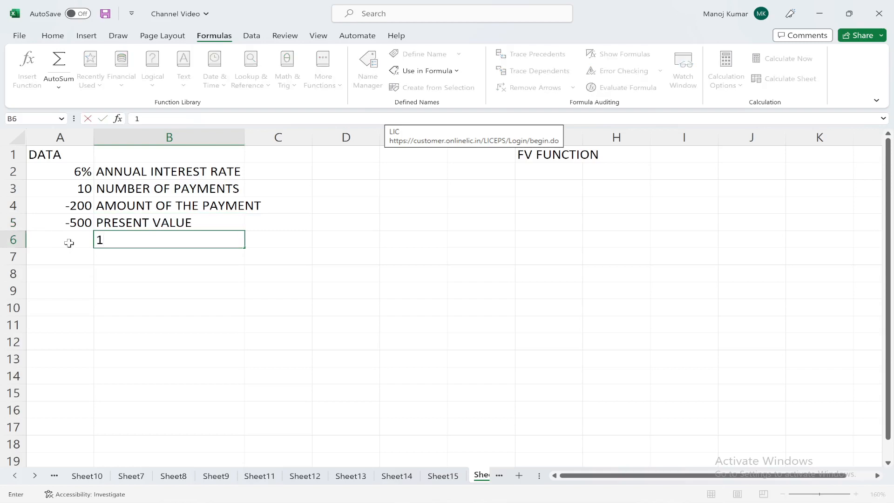
key(BackSpace)
click(69, 243)
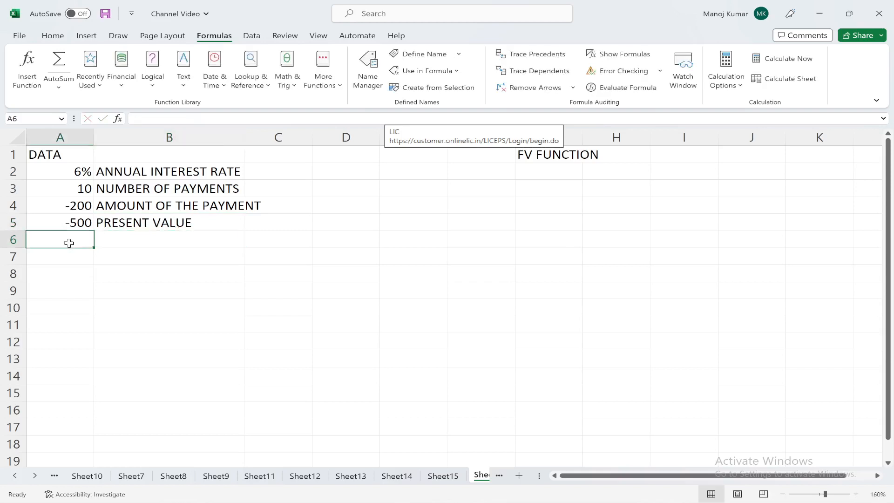
text(1)
key(Tab)
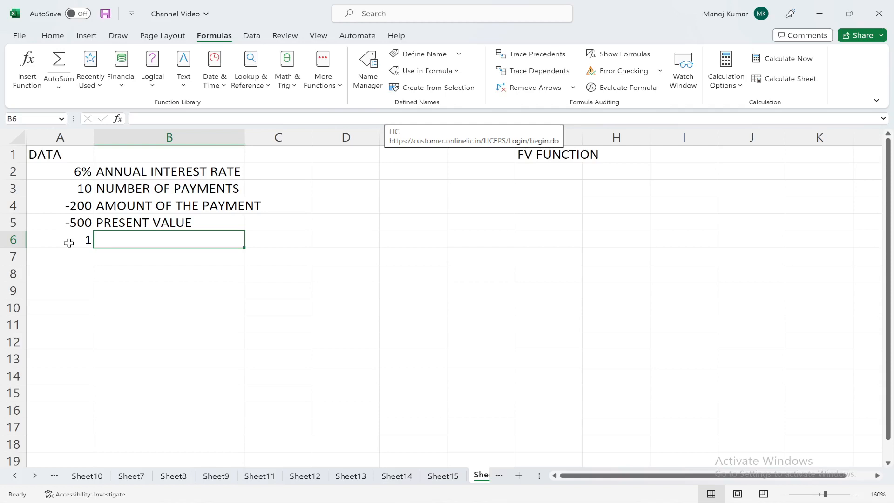
Step: Label B6 PAYMENT IS DUE AT THE BEGINNING OF THE PERIOD and fit column B's width to the text
text(PA)
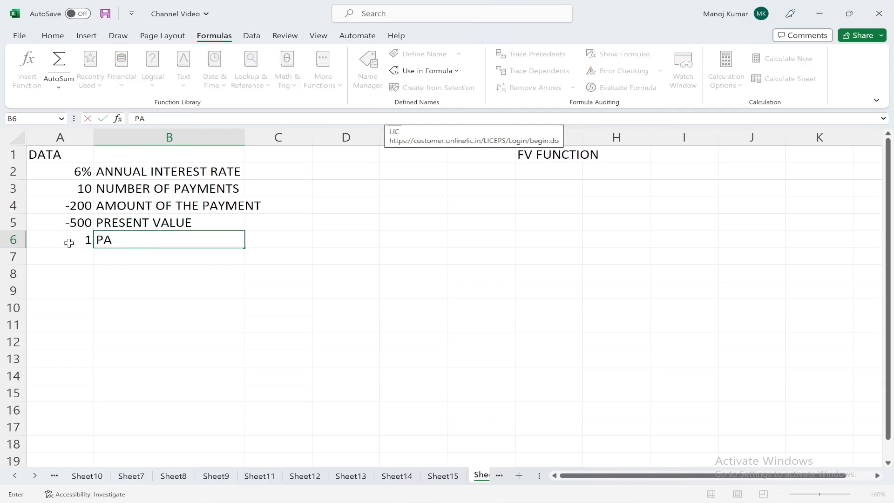
text(YMENT IS D)
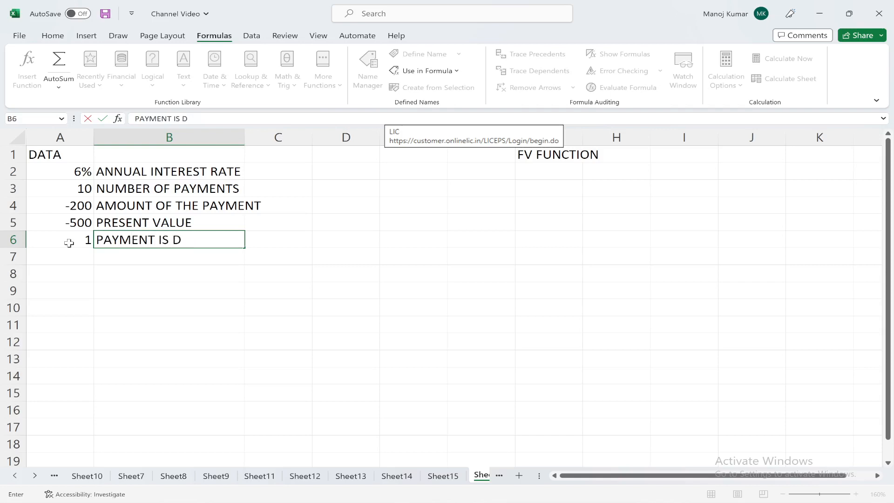
text(UE AT THE )
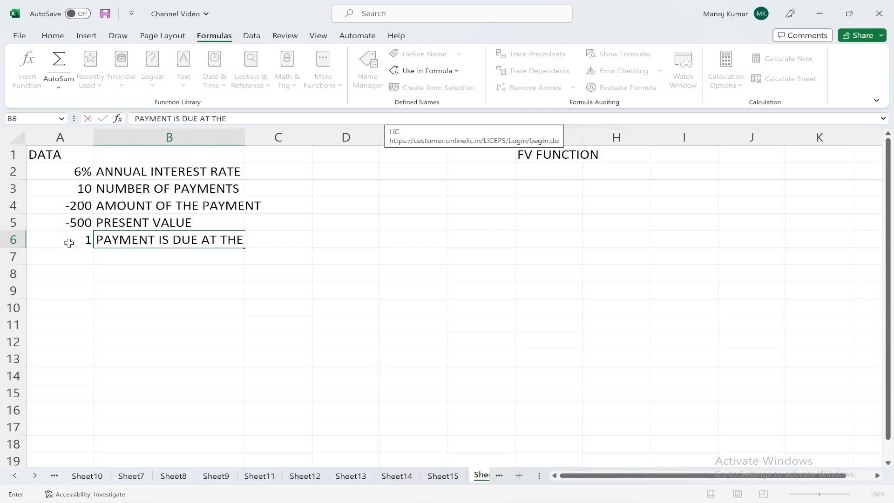
text(BEGINING)
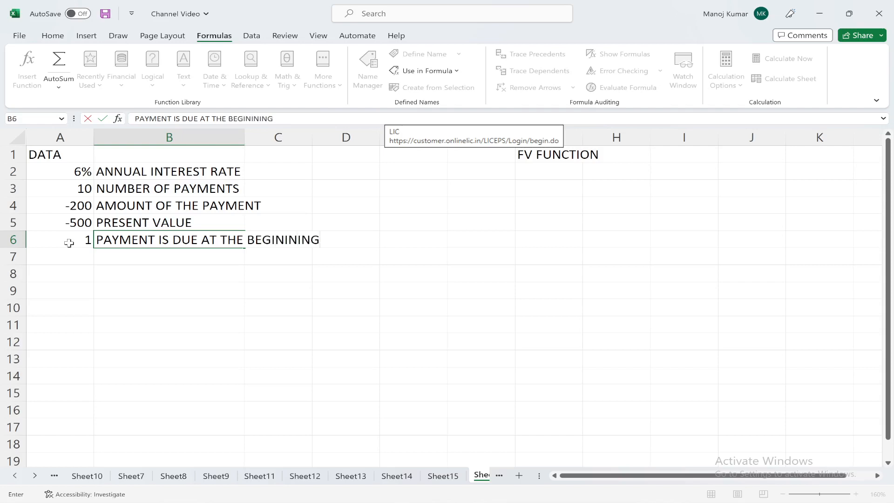
key(BackSpace)
key(BackSpace)
key(BackSpace)
key(BackSpace)
key(BackSpace)
text(NING OF THE PERIOD)
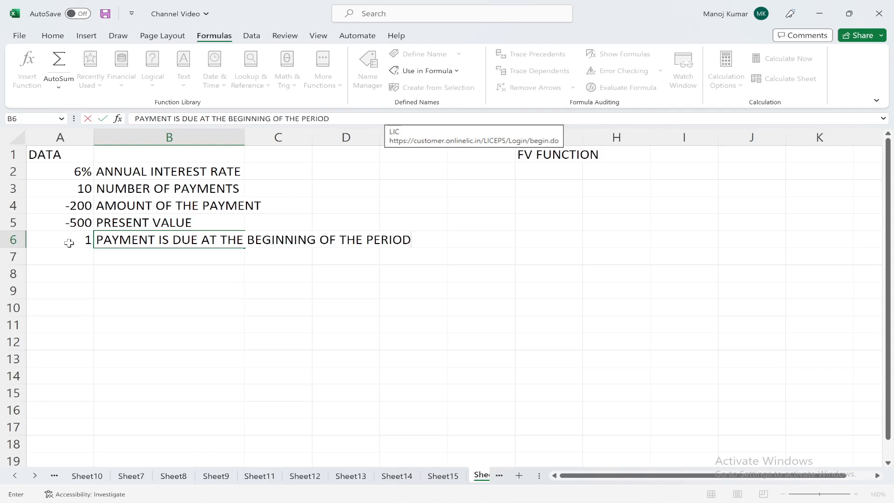
key(Return)
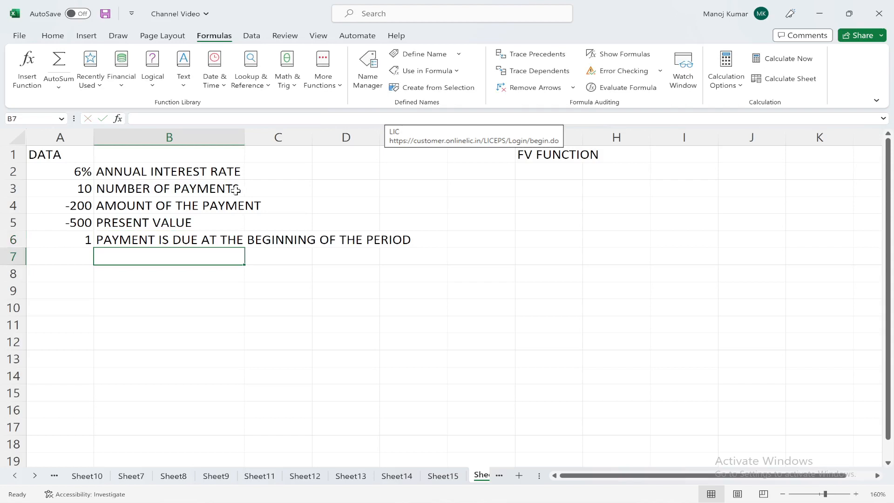
double_click(244, 137)
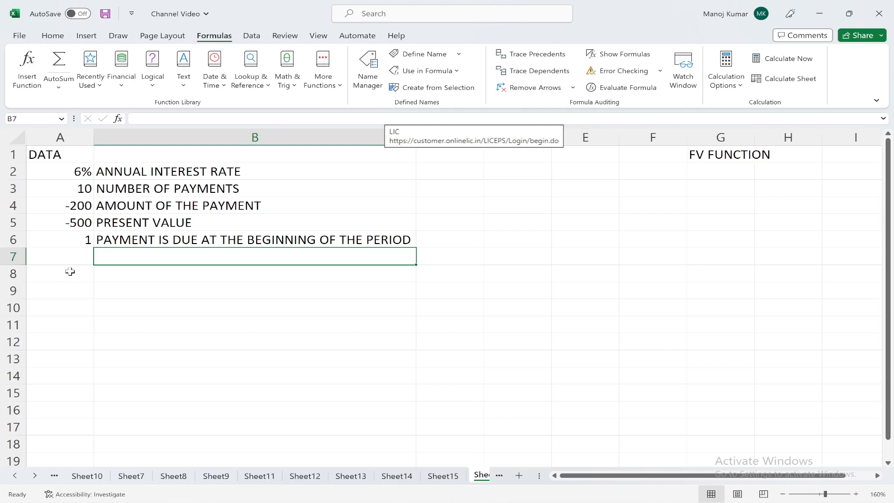
Step: Enter the heading FORMULA in cell A7 below the data
click(70, 272)
key(Up)
text(FORMULA)
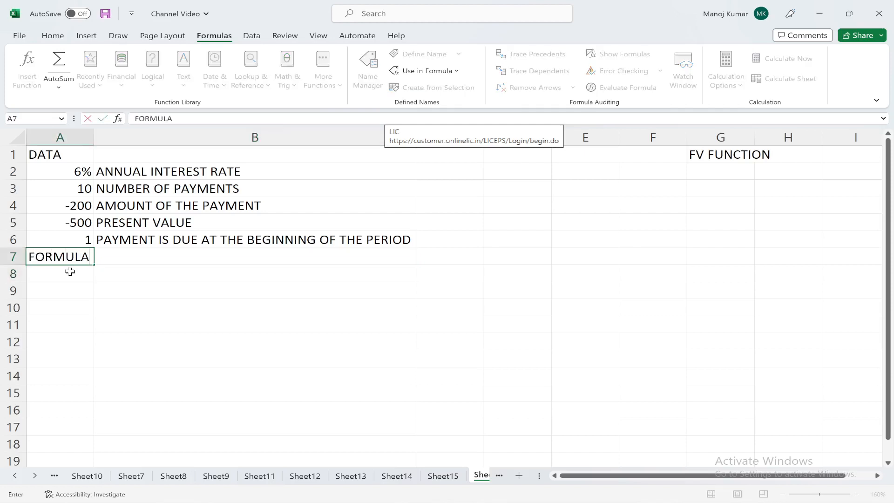
key(Return)
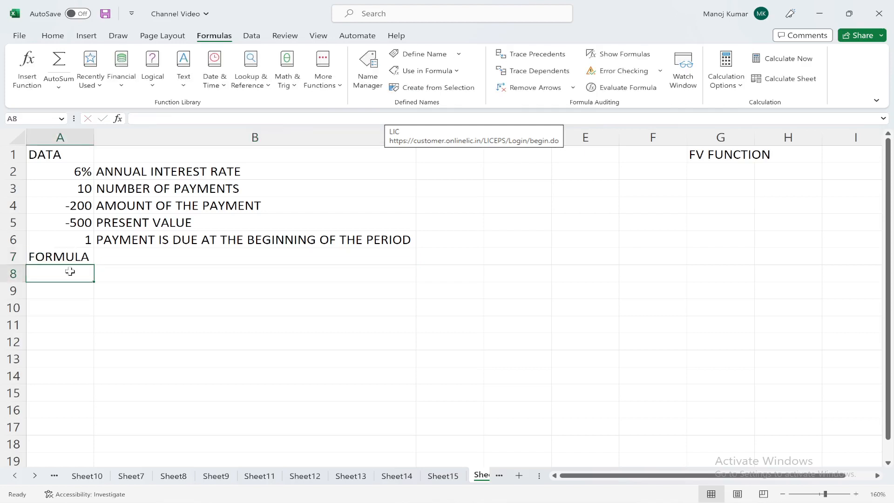
Step: Calculate the future value in A8 with =FV(A2/12,A3,A4,A5,A6), and select the cell to review its formula
text(=FV)
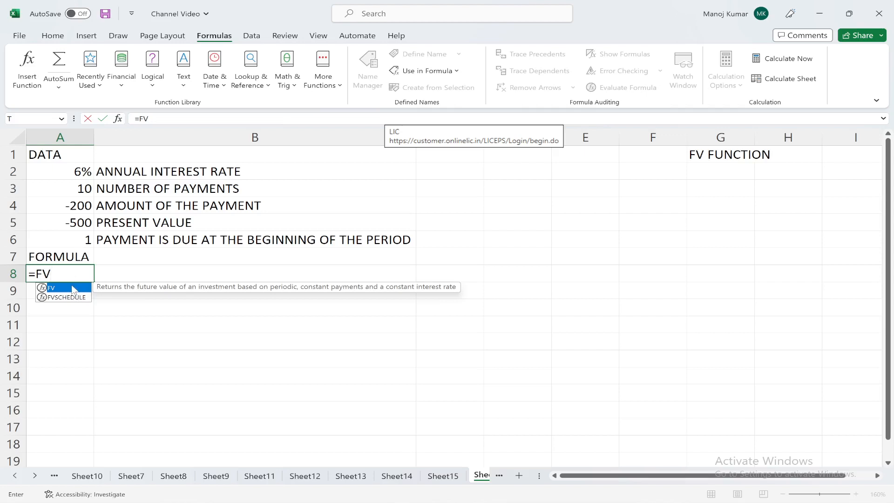
double_click(73, 288)
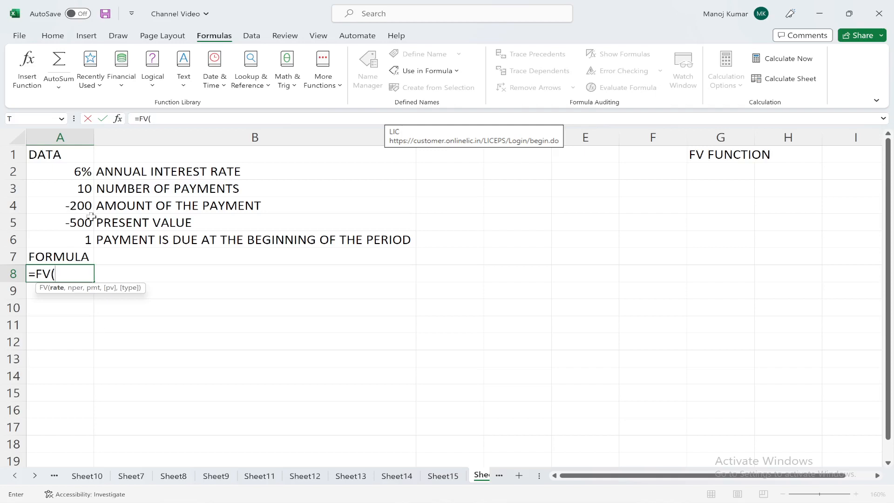
click(80, 175)
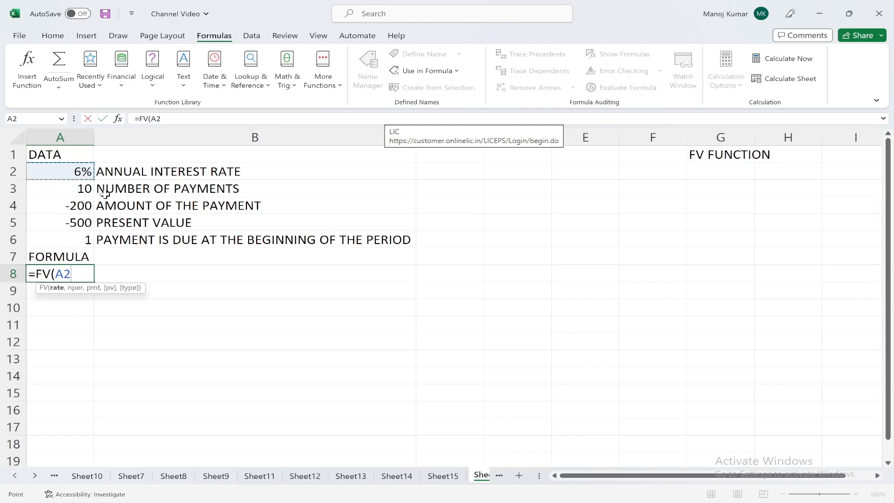
text(/12,)
click(84, 191)
text(,)
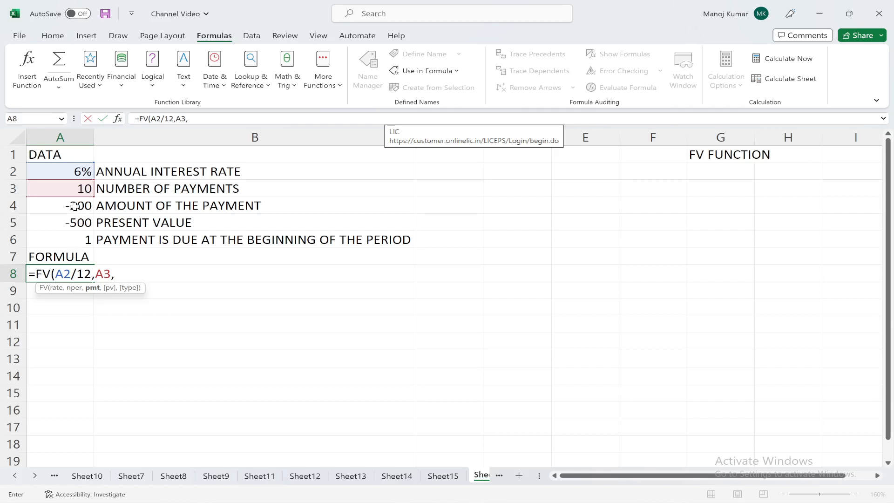
click(75, 206)
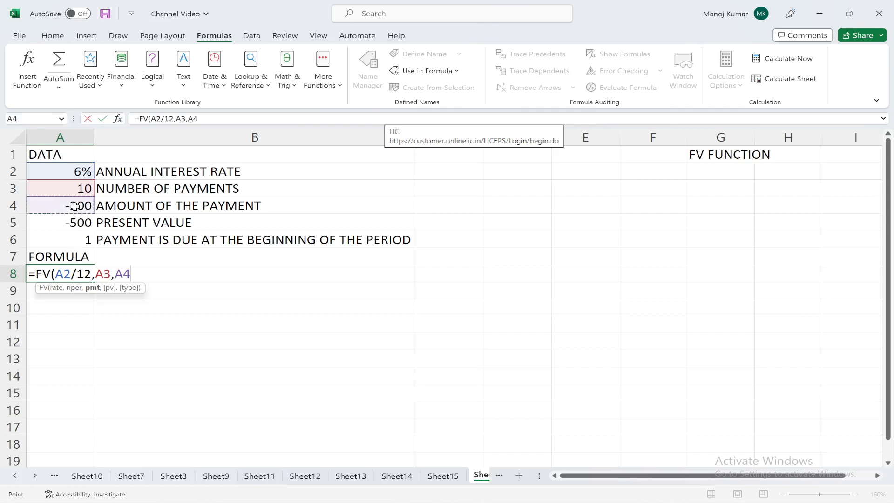
text(,)
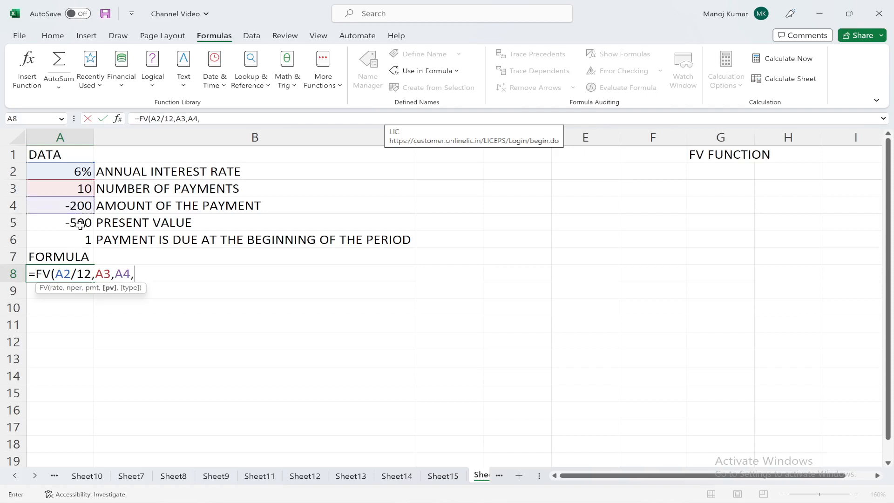
click(80, 224)
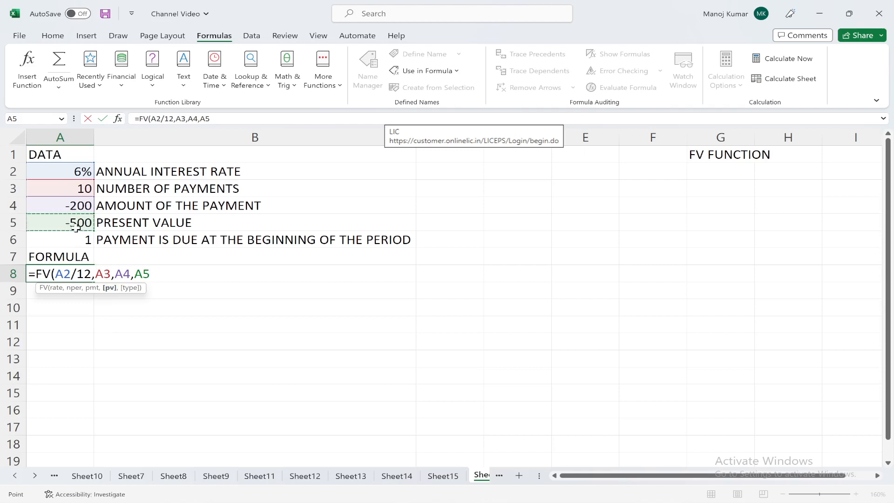
text(,)
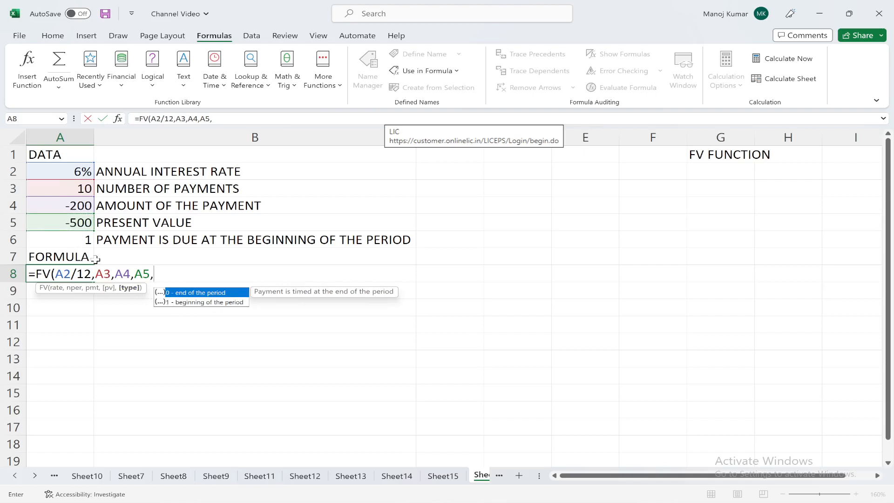
click(81, 240)
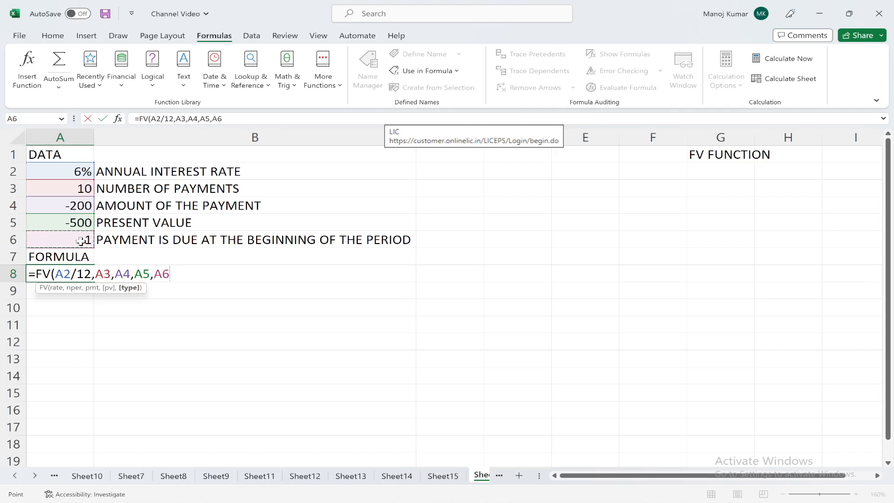
text())
key(Return)
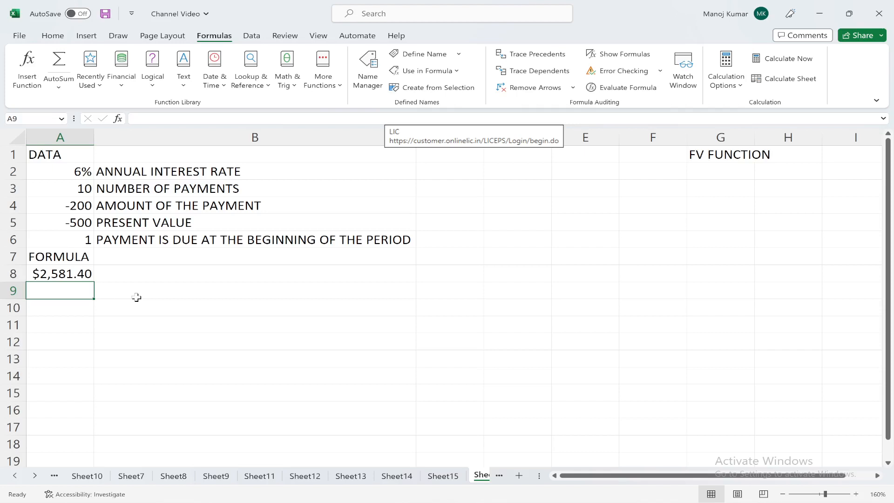
click(65, 274)
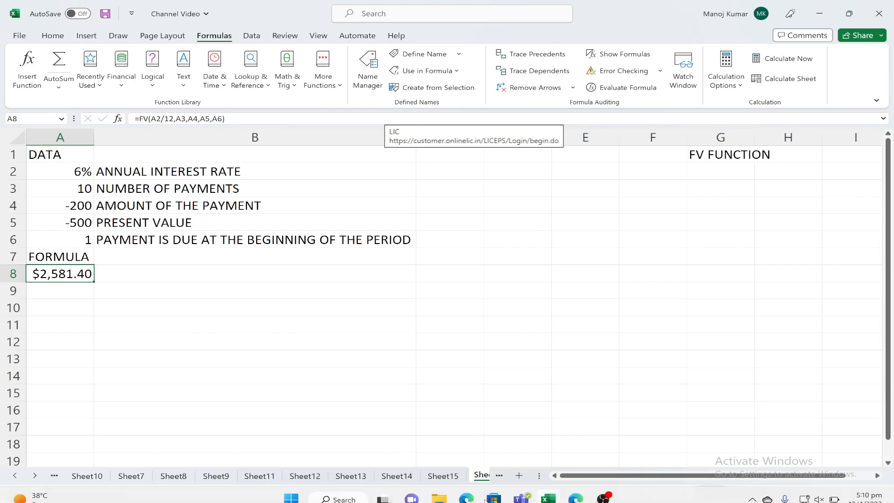
Step: Add a new worksheet after Sheet18 and enter the heading DATA in A1
click(482, 475)
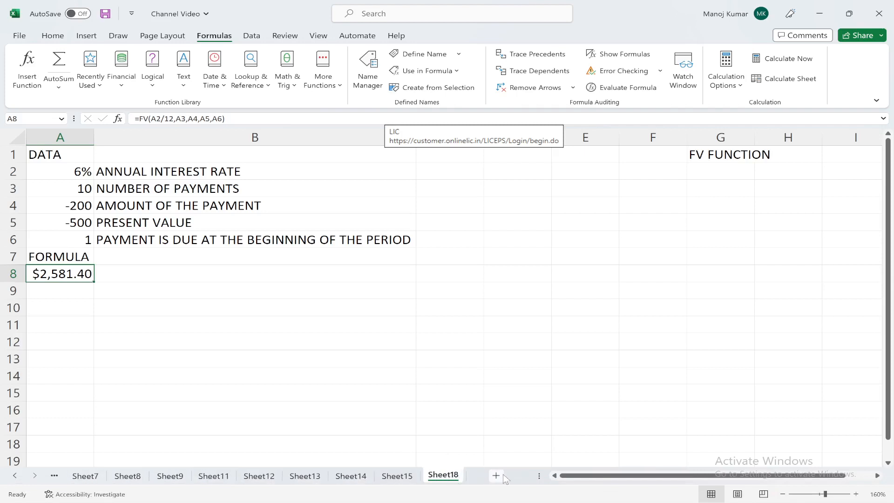
click(519, 476)
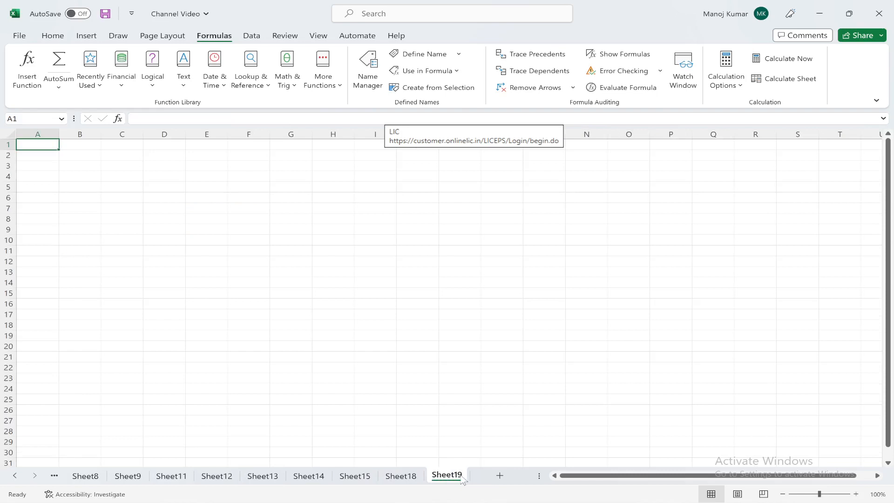
click(856, 494)
click(856, 494)
click(856, 494)
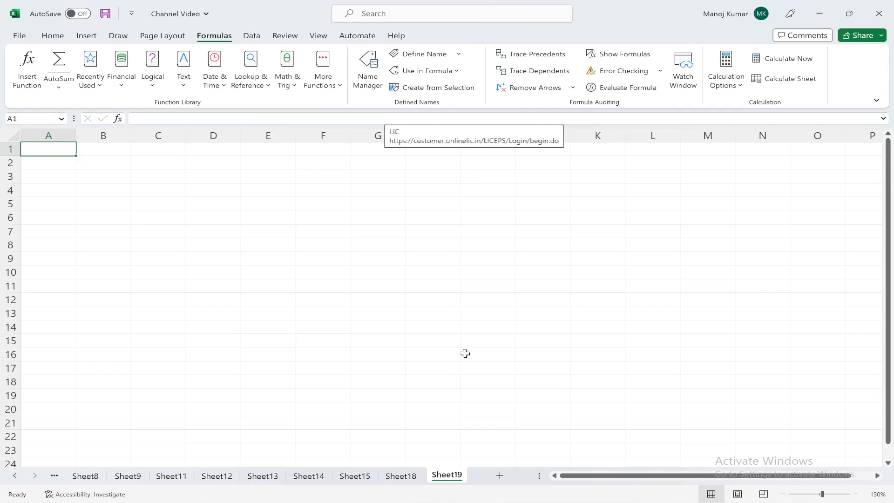
text(DATA)
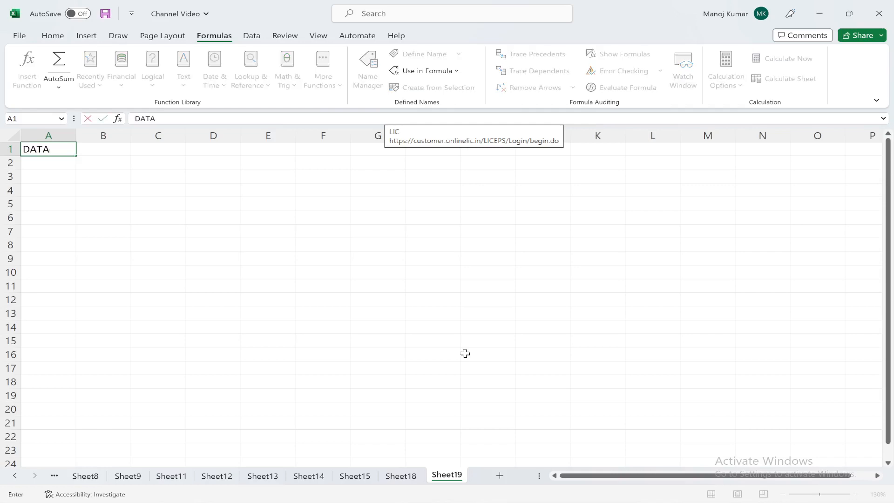
Step: Enter the title PMT FUNCTION in cell H2 of the new sheet
key(Right)
key(Right)
key(Right)
key(Right)
key(Right)
key(Right)
key(Right)
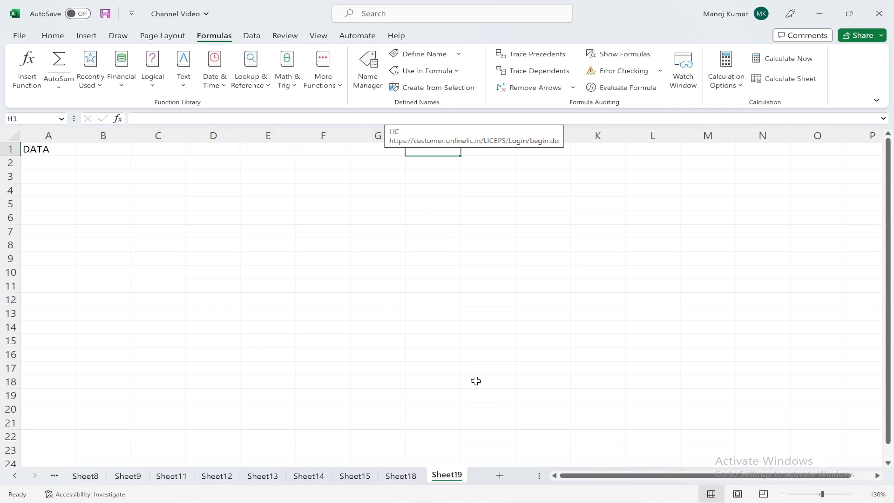
key(Down)
text(PMT FUNCTIO)
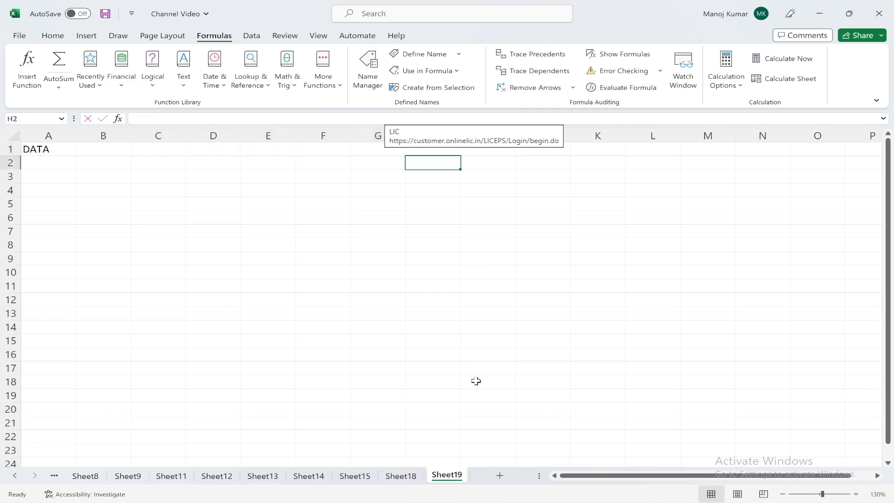
text(N)
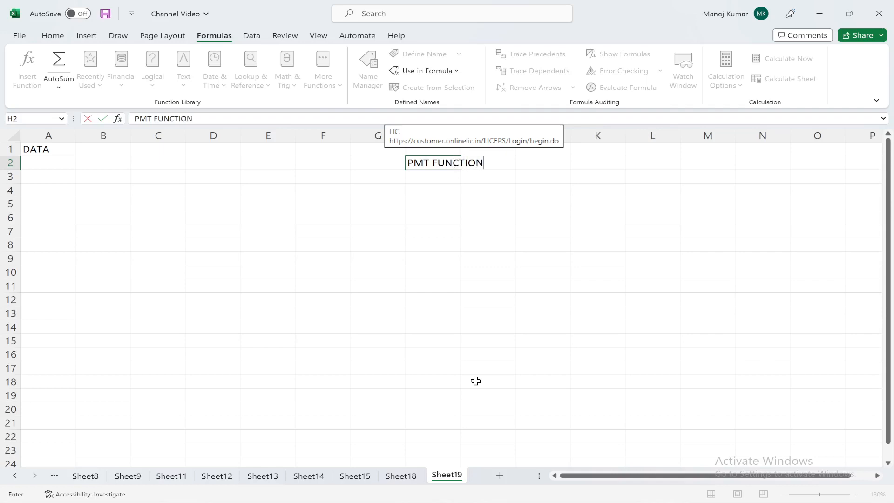
key(Return)
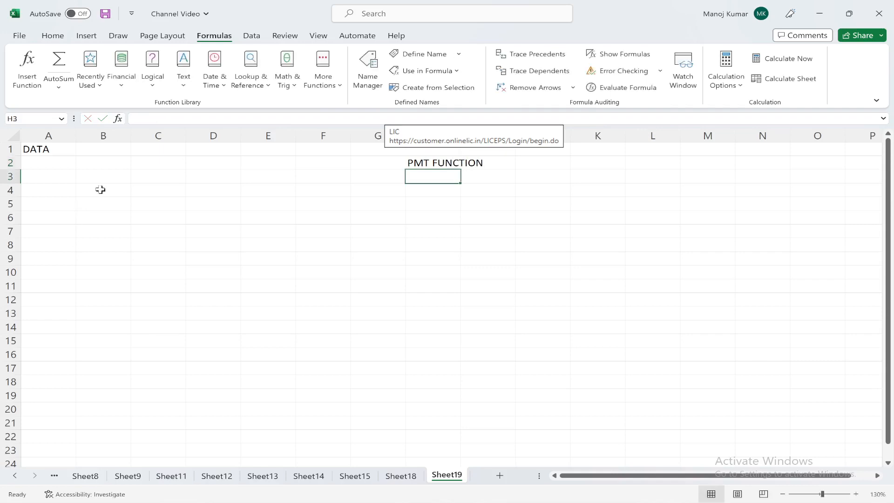
Step: Enter 8% in A2 with the label ANNUAL INTEREST RATE in B2, and fit column B to its text
click(53, 162)
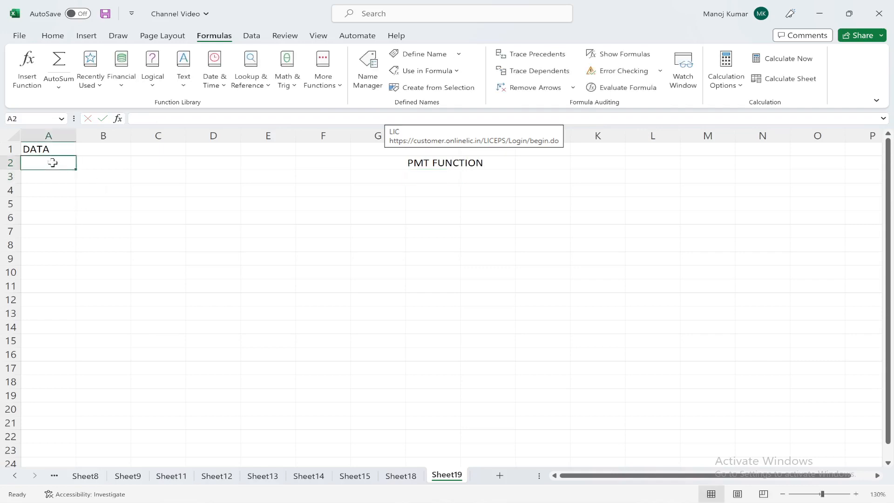
text(8)
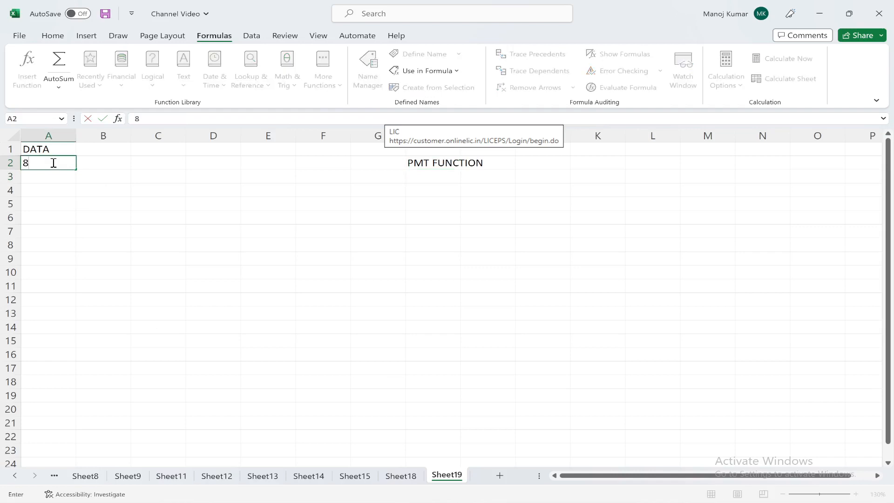
text(%)
key(Tab)
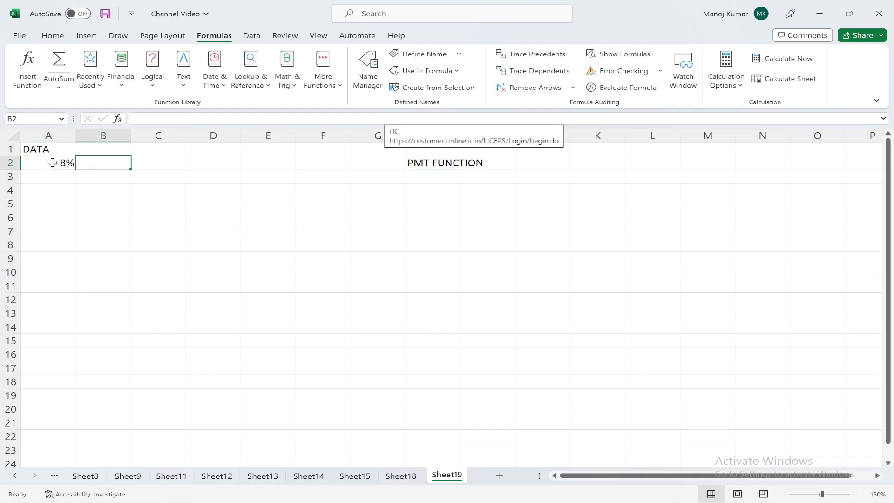
text(ANN)
text(UA)
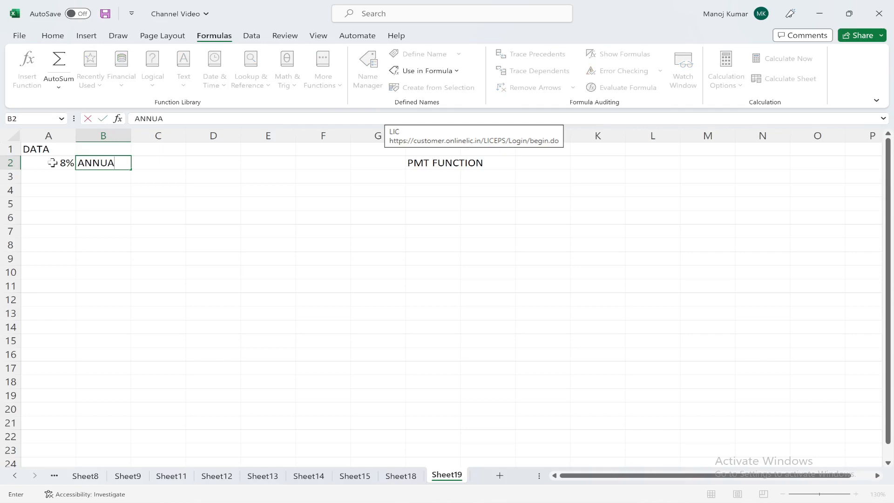
text(L INTEREST RATE)
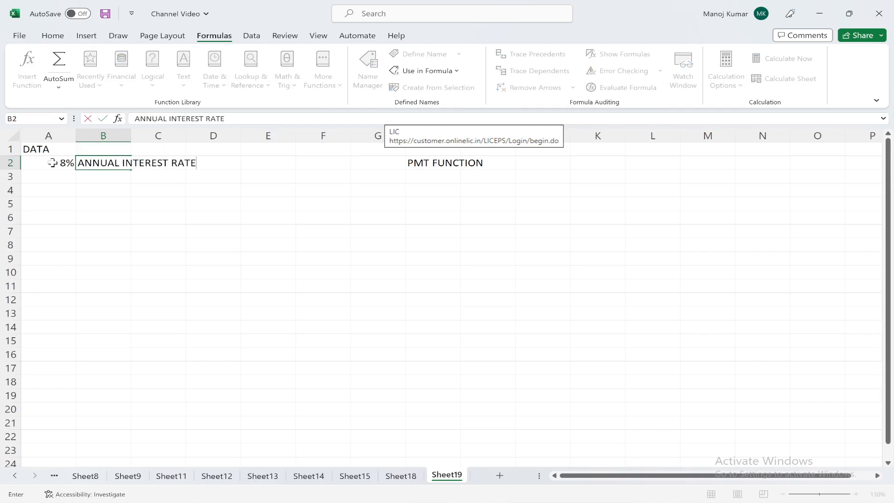
key(Return)
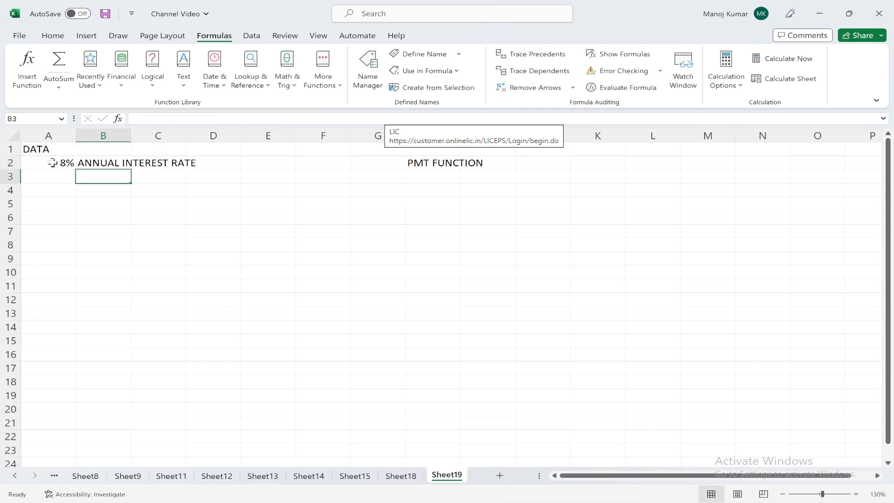
double_click(131, 135)
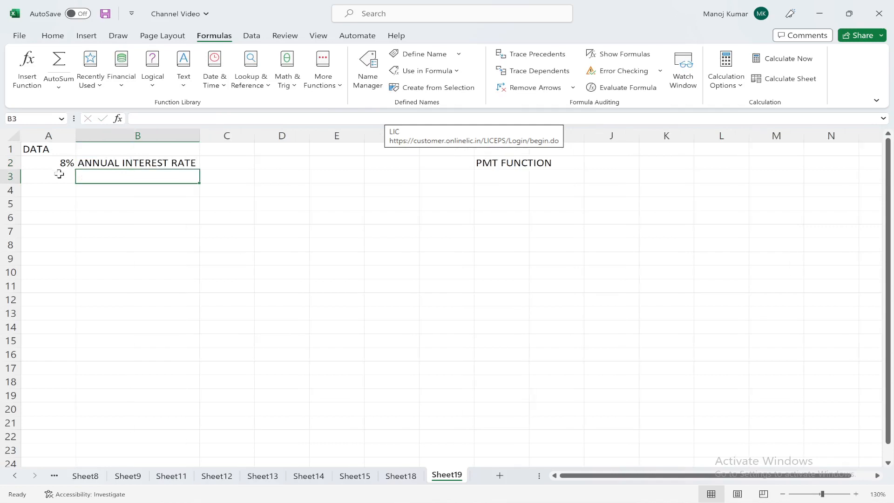
Step: Enter 10 in A3 and the label NUMBER OF PAYMENTS in B3
text(10)
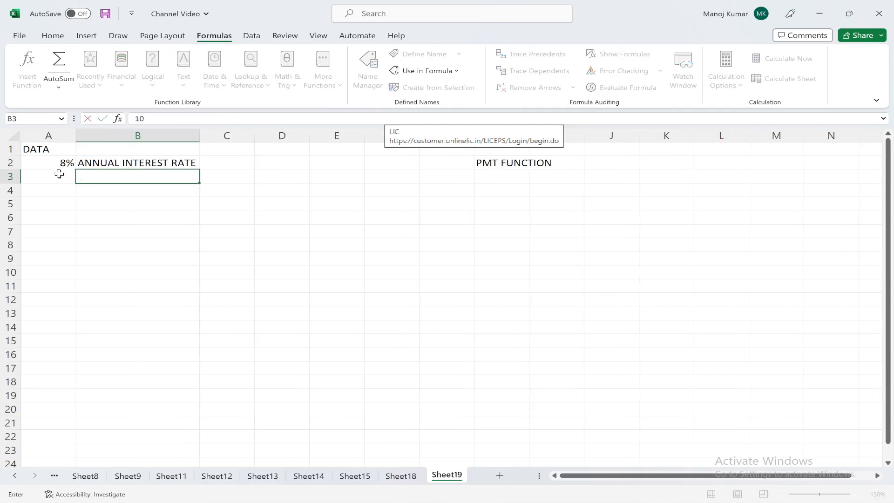
key(Tab)
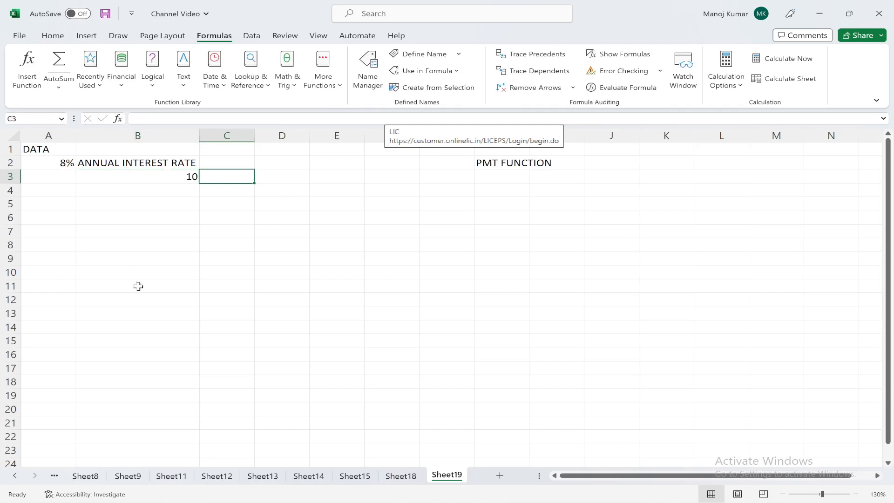
key(Left)
key(Left)
text(10)
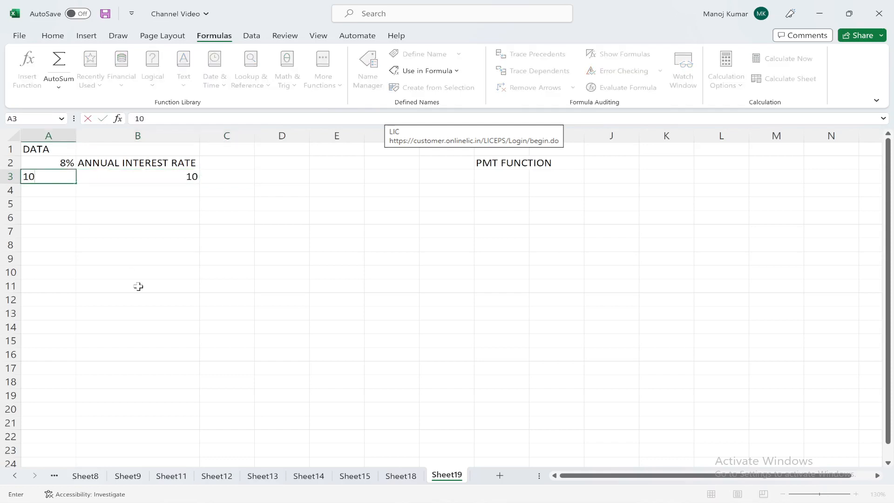
key(Tab)
text(NUMBER O)
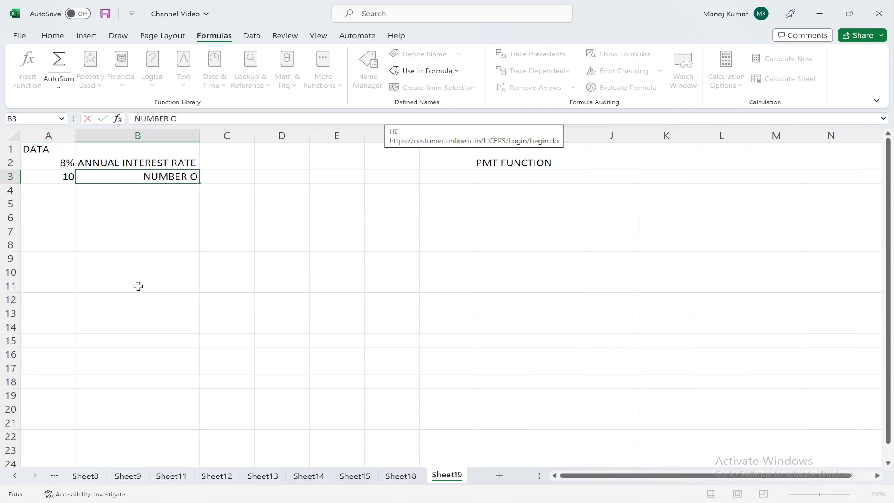
text(F PAYMENTS)
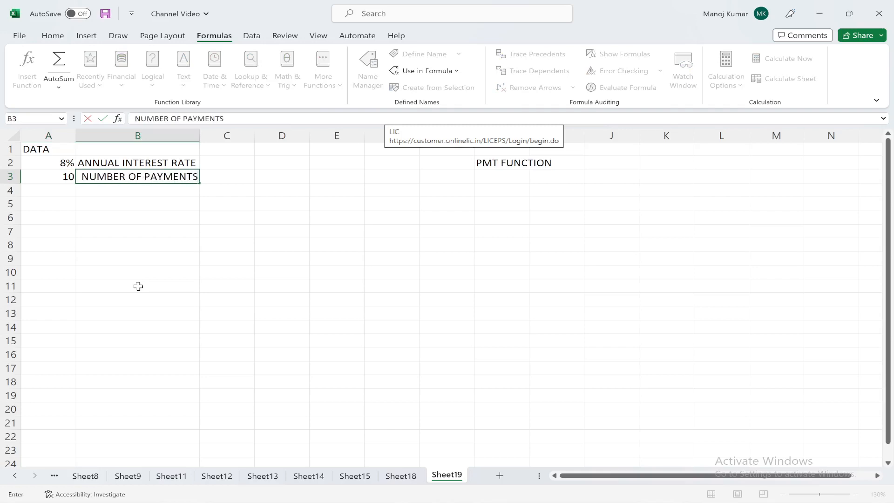
key(Return)
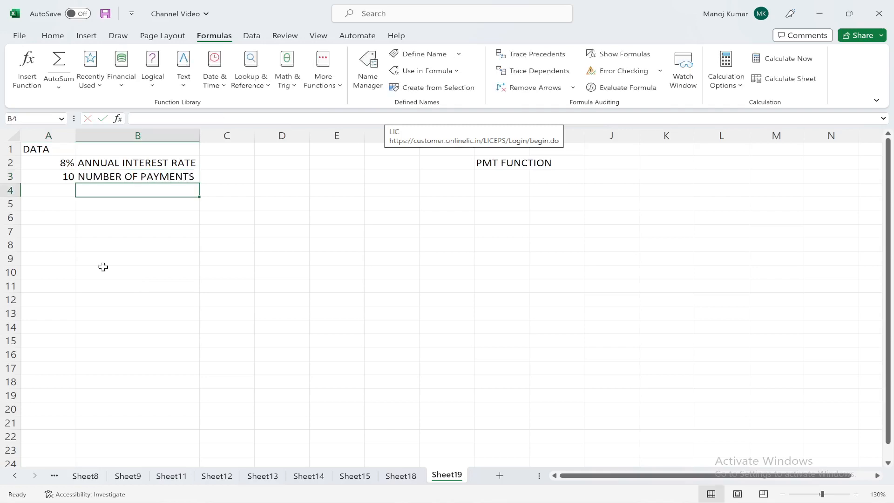
Step: Enter 10000 in A4 and the label LOAN AMOUNT in B4
click(64, 190)
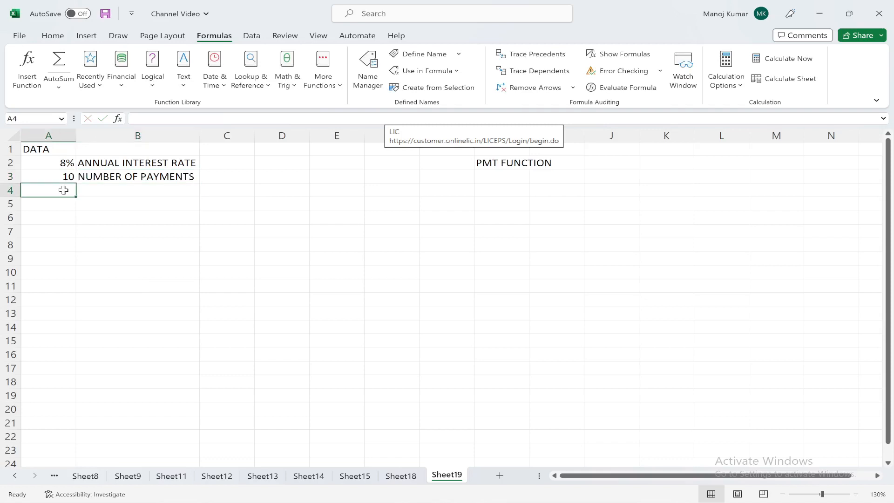
text(10000)
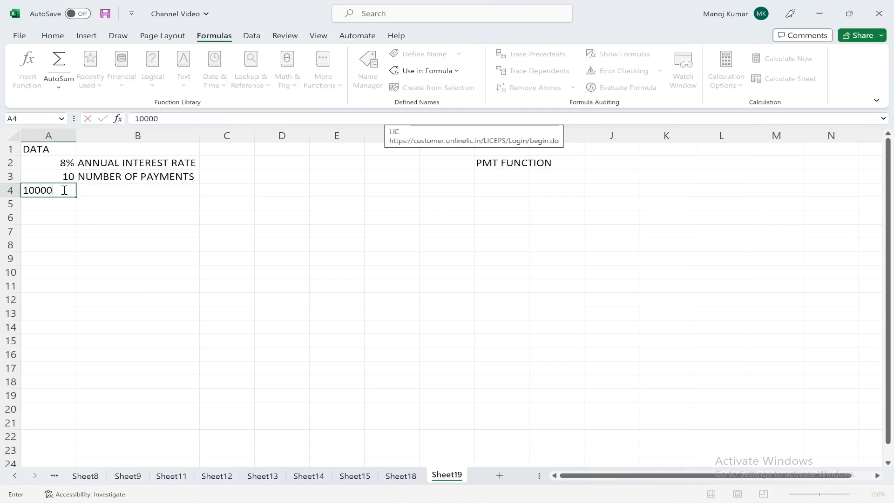
key(Tab)
text(LO)
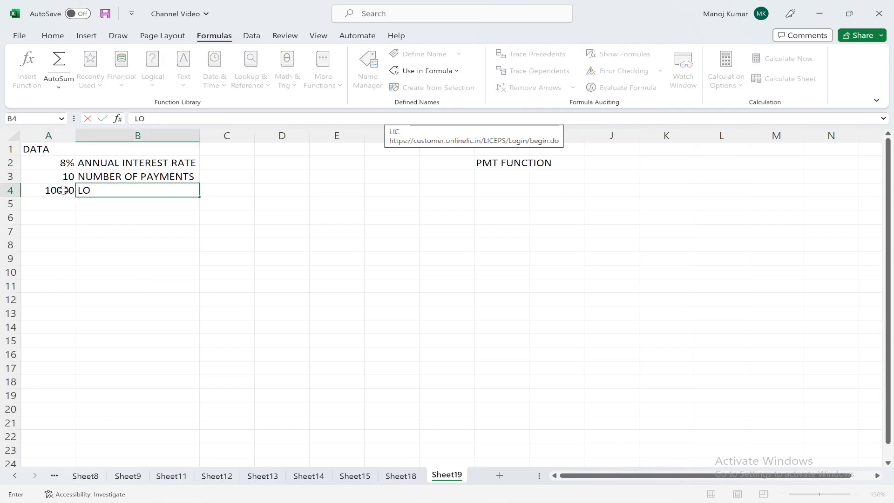
text(AN AMOUNT)
key(Return)
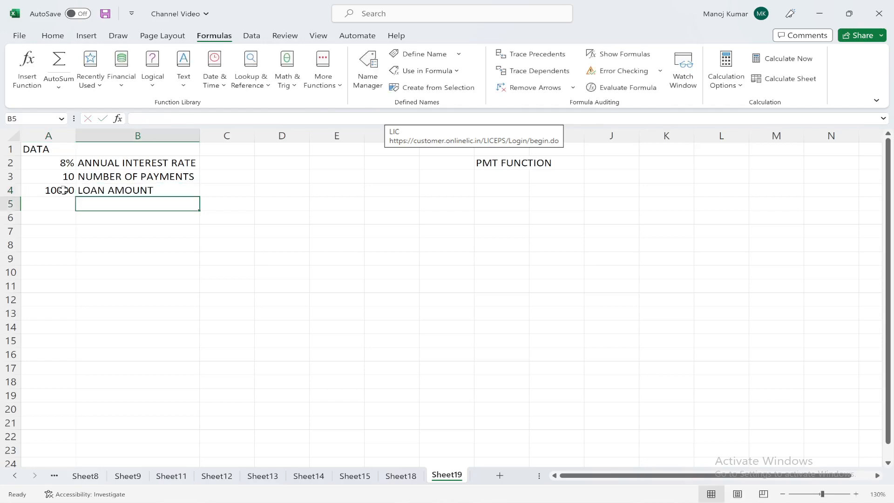
Step: Enter the heading FORMULA in A6 below the data
click(42, 222)
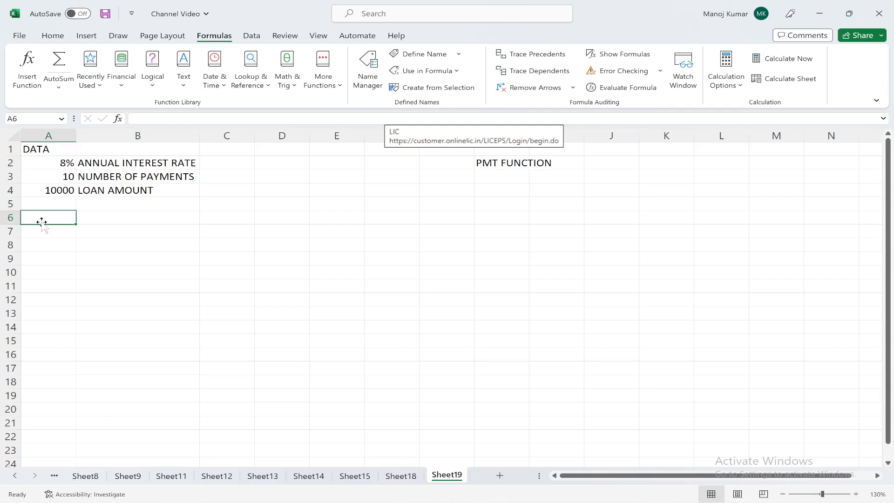
text(FORMULA)
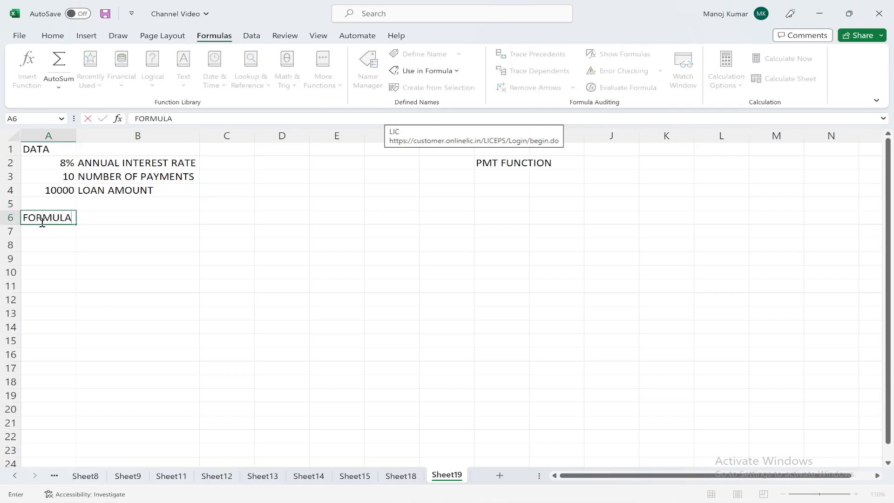
key(Return)
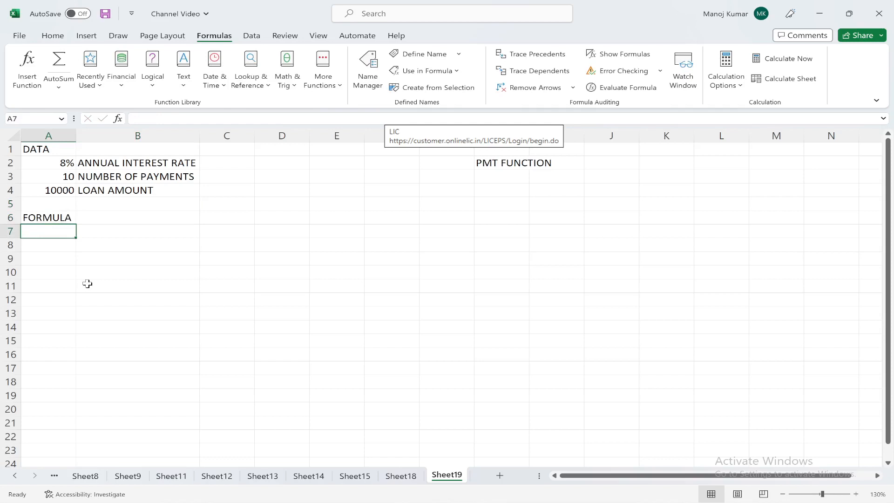
Step: Calculate the loan payment in A7 with =PMT(A2/12,A3,A4), and review the formula's cell references
text(=PMT)
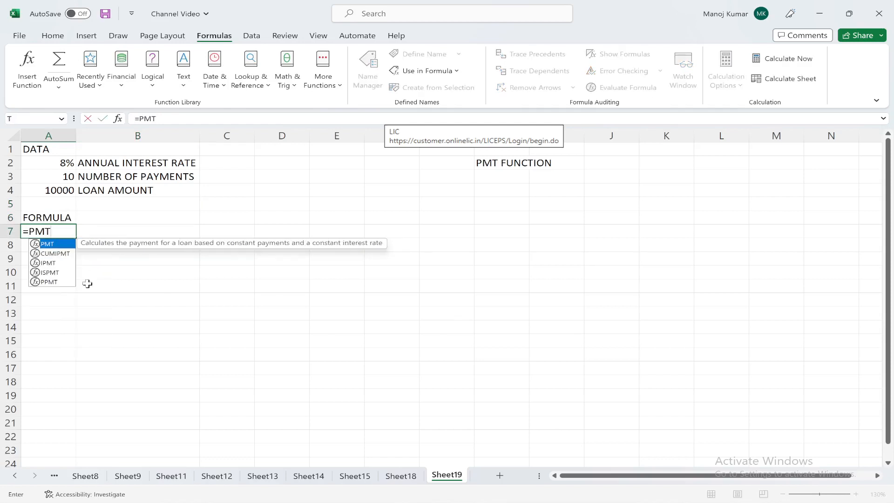
text(()
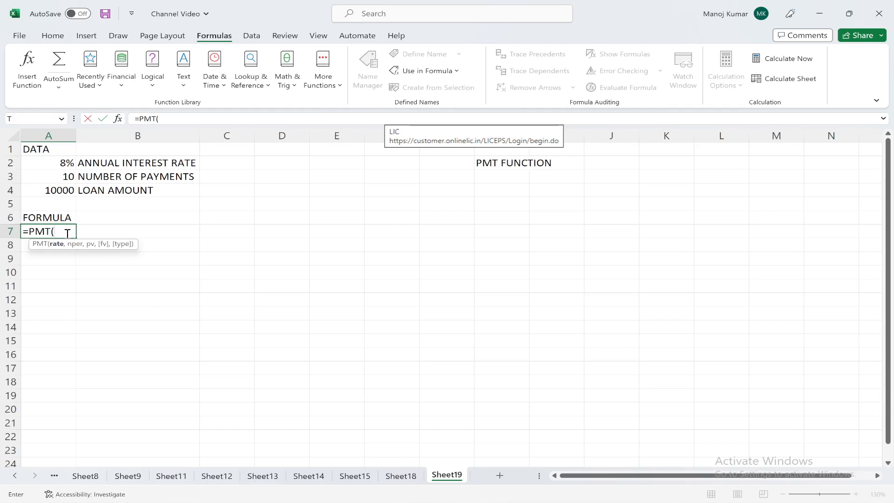
click(58, 164)
text(/)
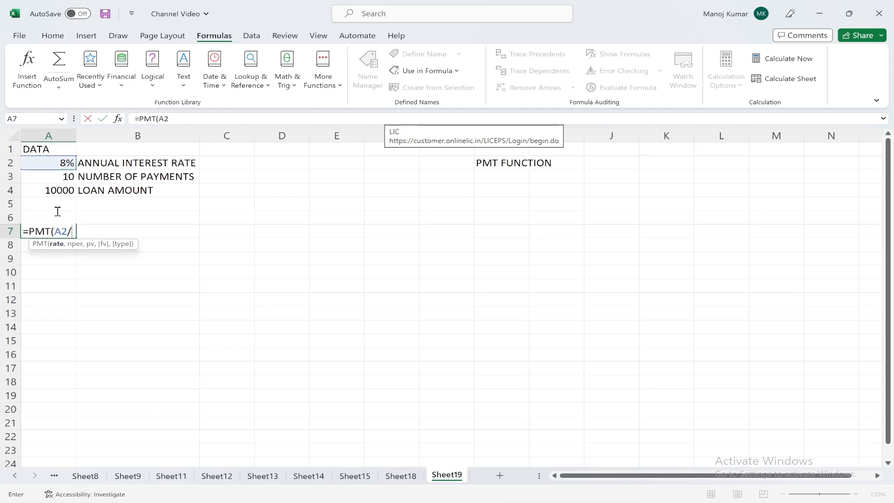
text(12,)
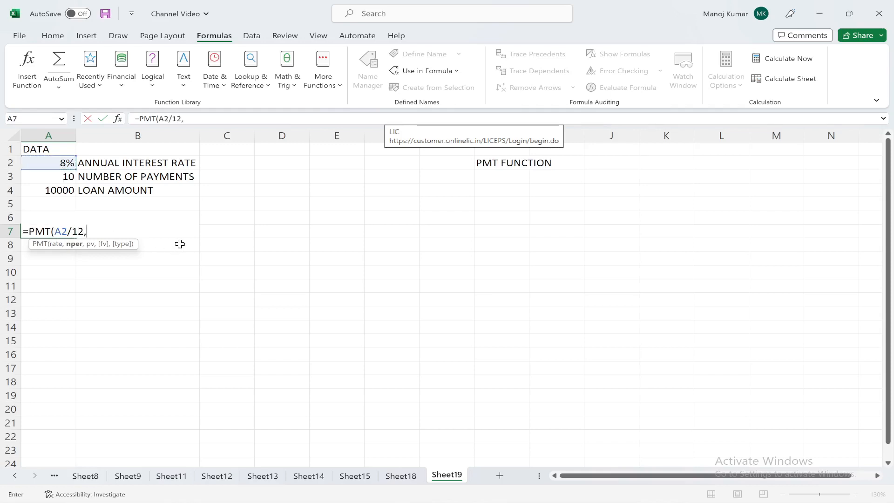
click(65, 179)
text(,)
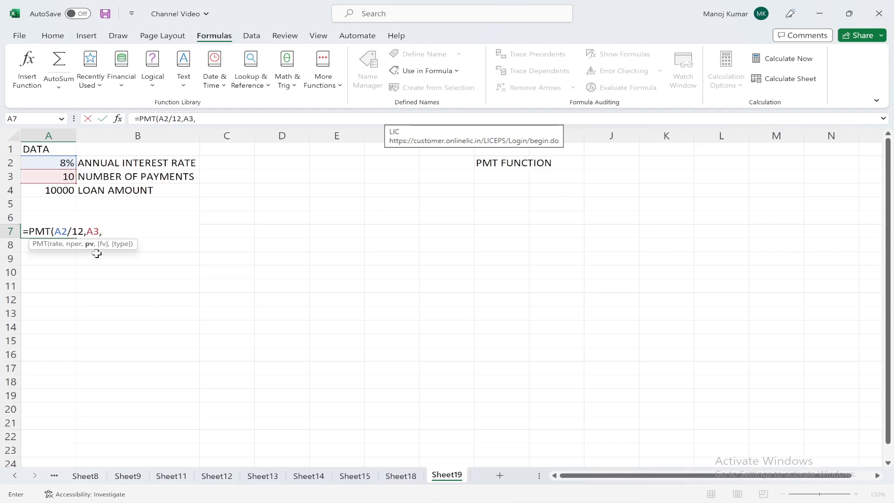
click(57, 191)
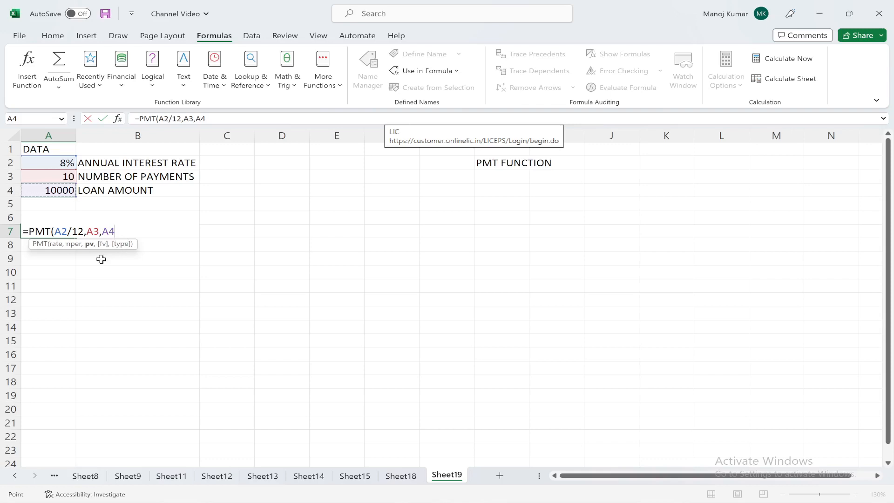
text())
key(Return)
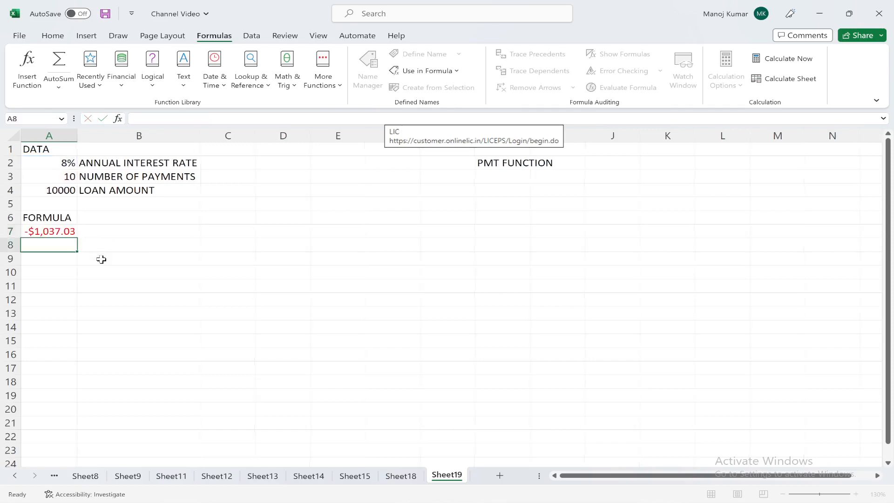
click(57, 233)
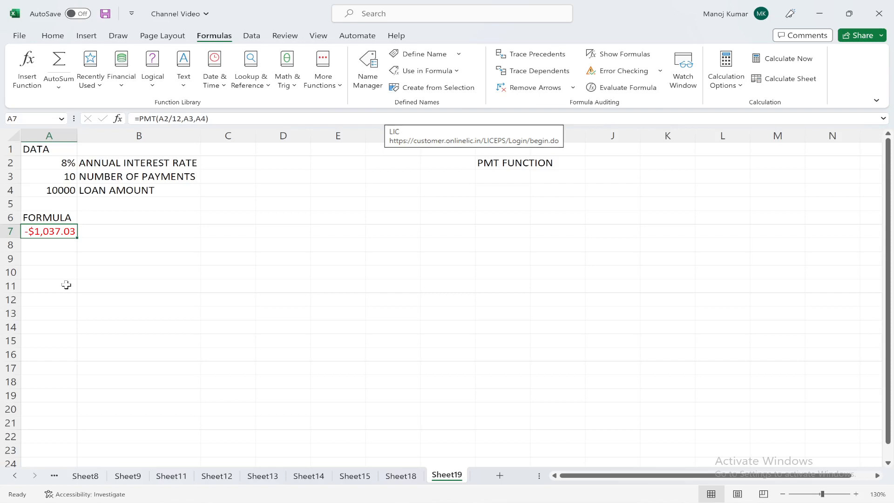
double_click(44, 232)
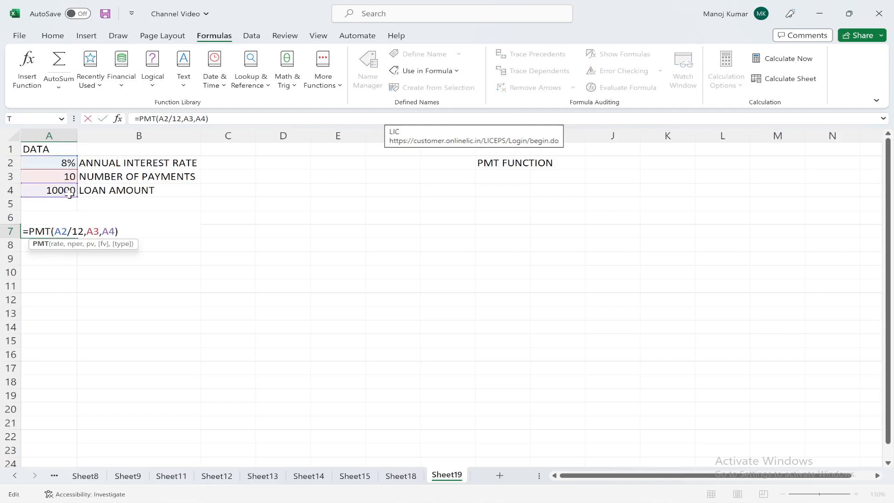
key(Escape)
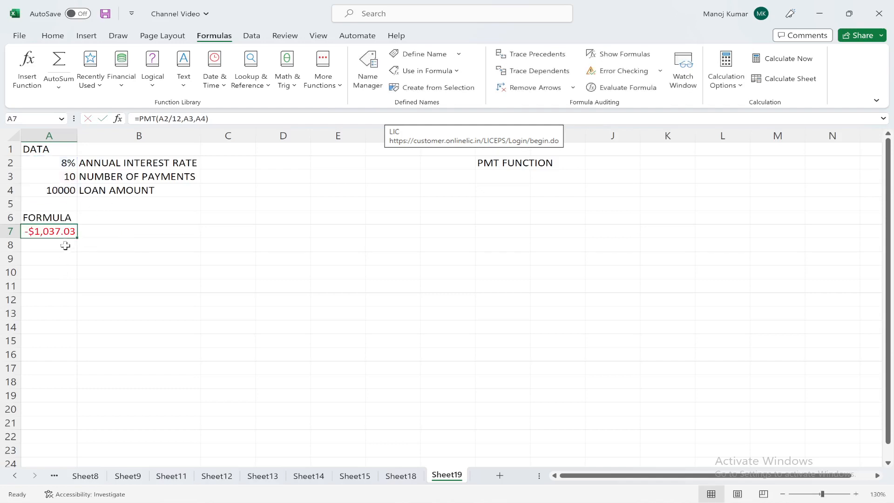
Step: Change the loan amount in A4 to -10000, and select the PMT result in A7 to check it
click(47, 188)
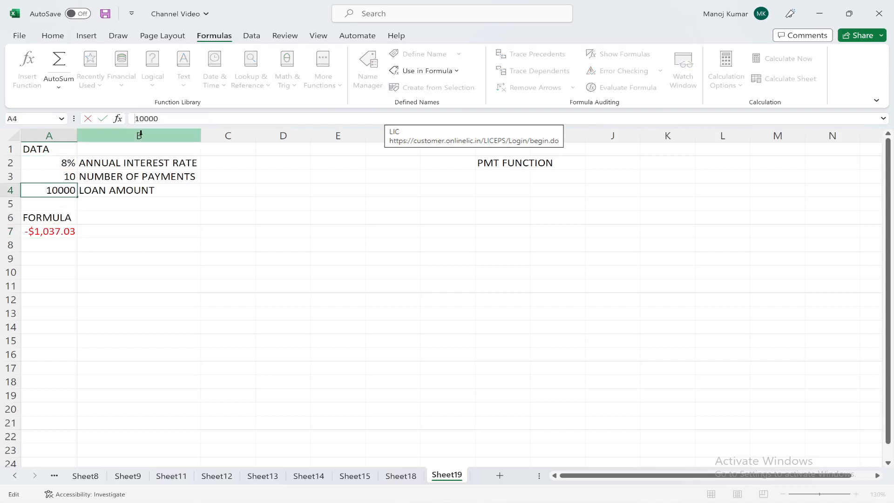
text(-)
key(Return)
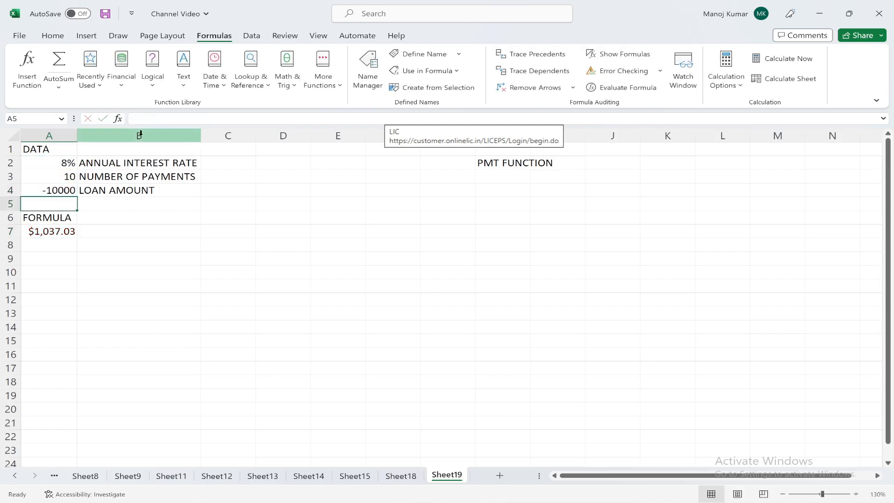
click(51, 231)
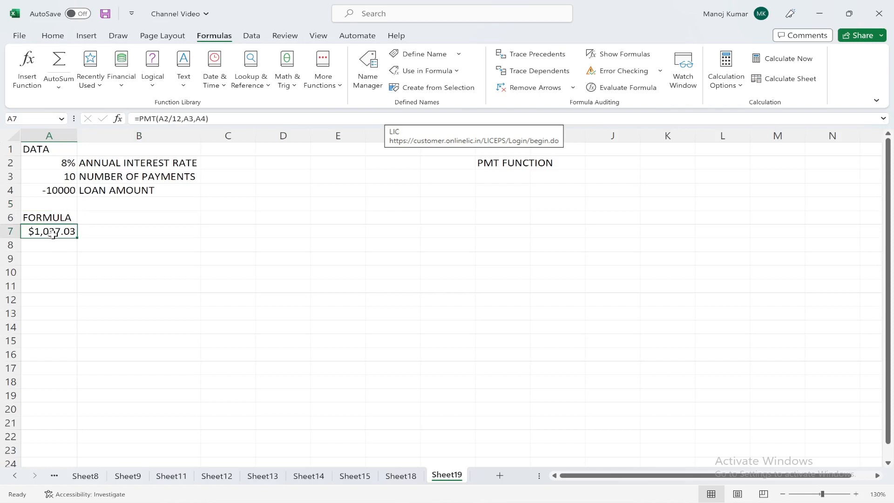
Step: Change the loan amount in A4 back to positive 10000
click(56, 195)
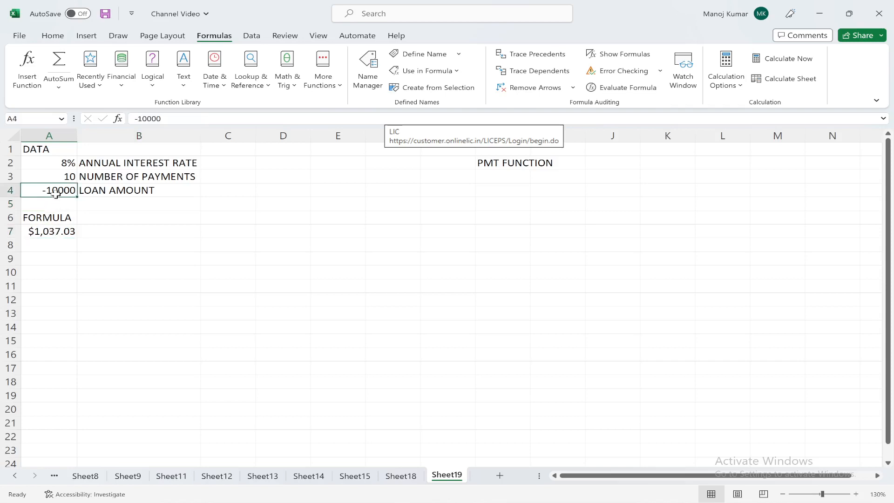
click(138, 119)
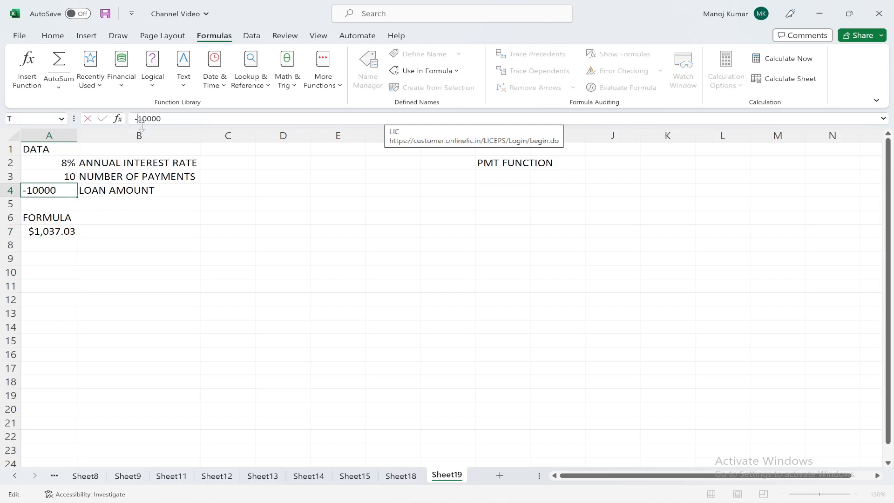
key(BackSpace)
key(Return)
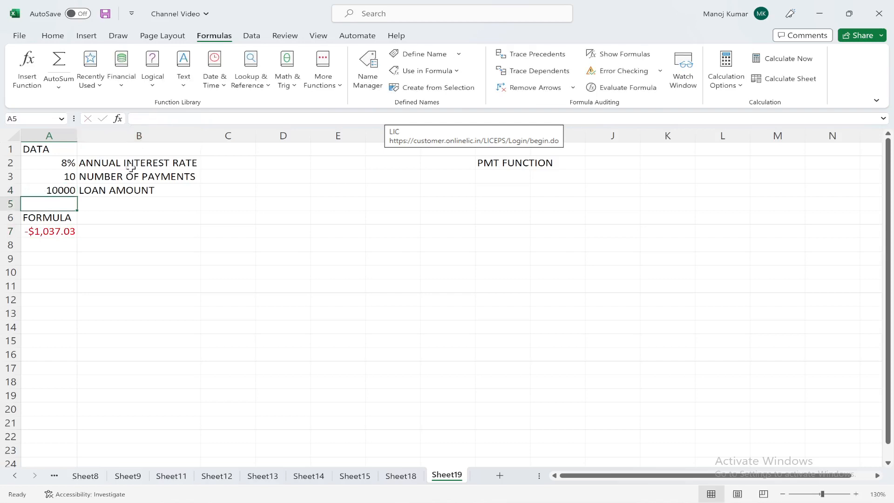
Step: Negate the payment formula in A7 so it reads =-PMT(A2/12,A3,A4), and reopen the cell to review it
double_click(68, 230)
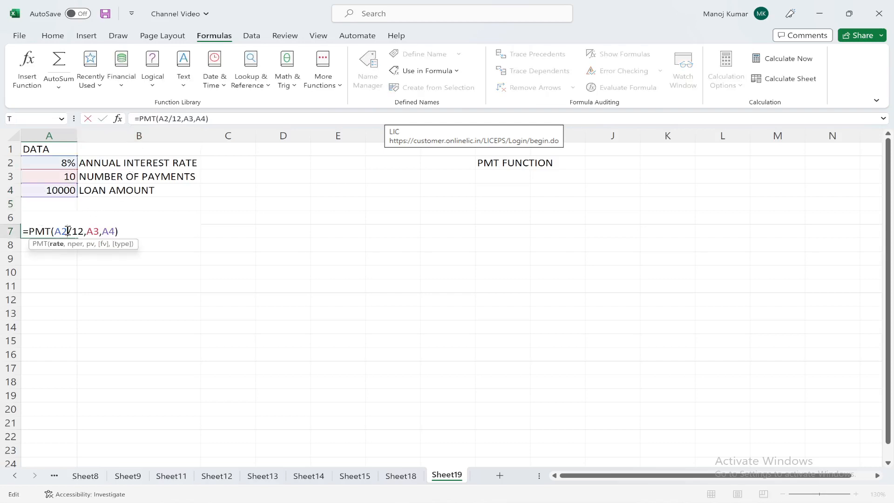
click(30, 230)
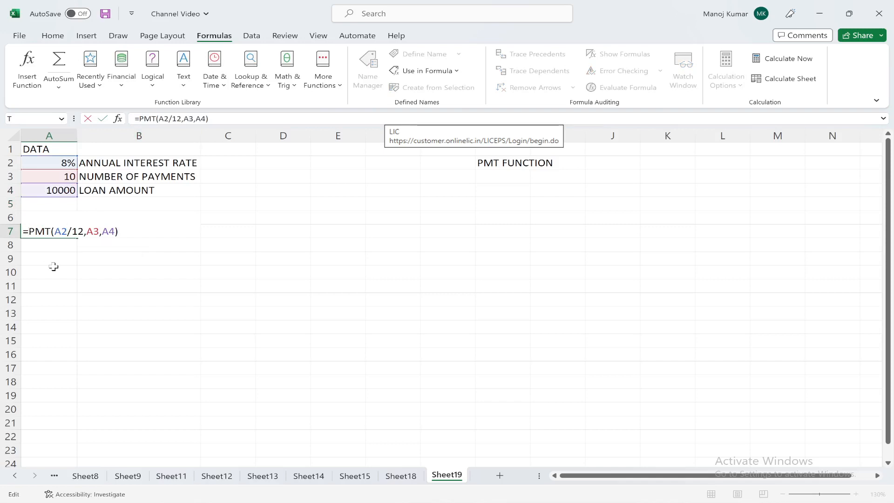
text(-)
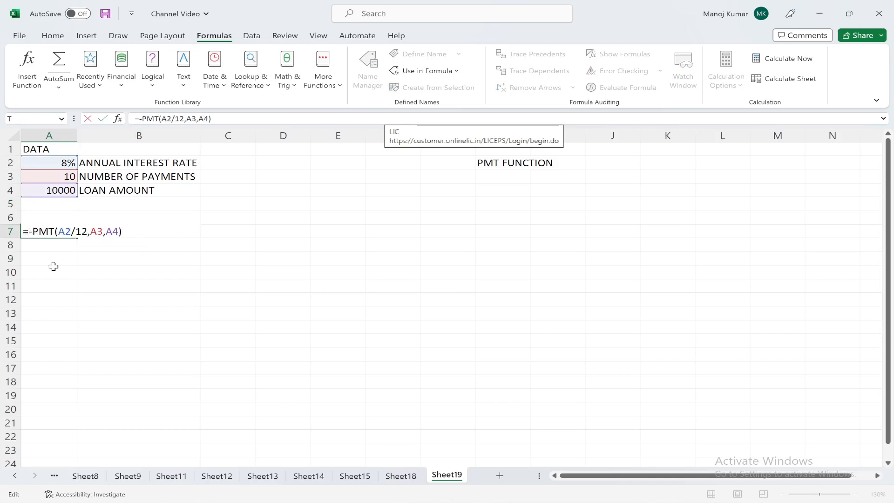
key(Return)
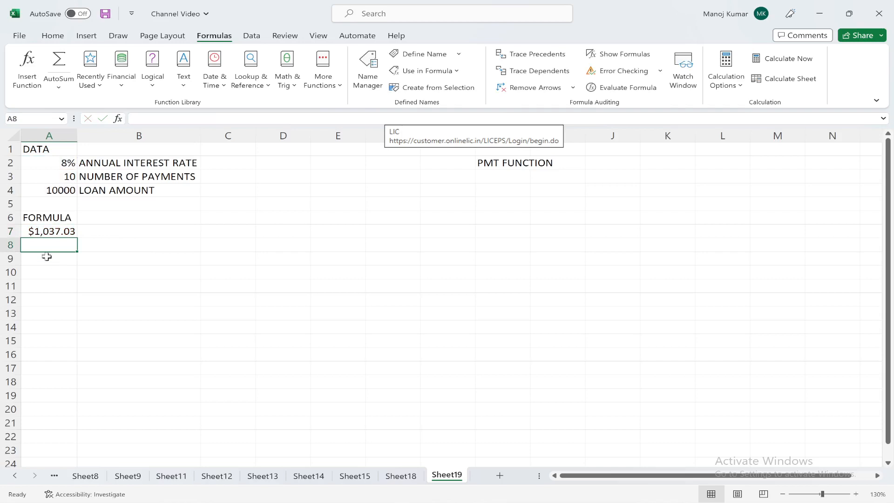
double_click(44, 235)
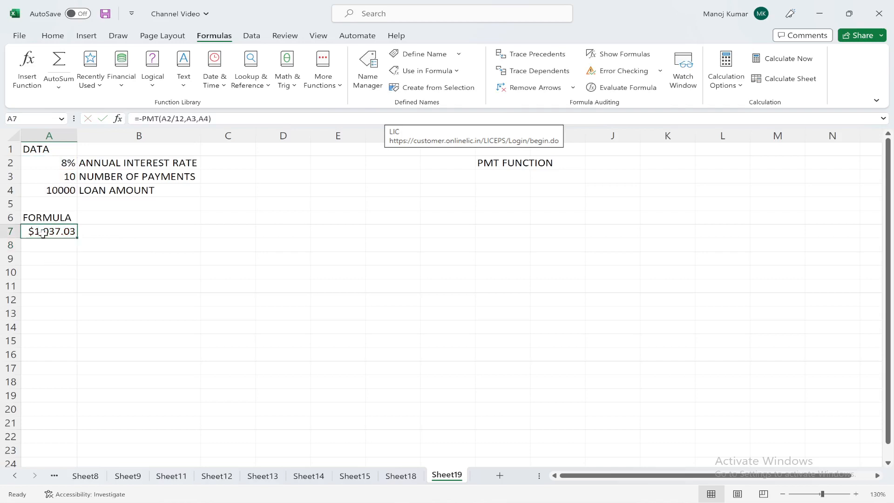
click(45, 263)
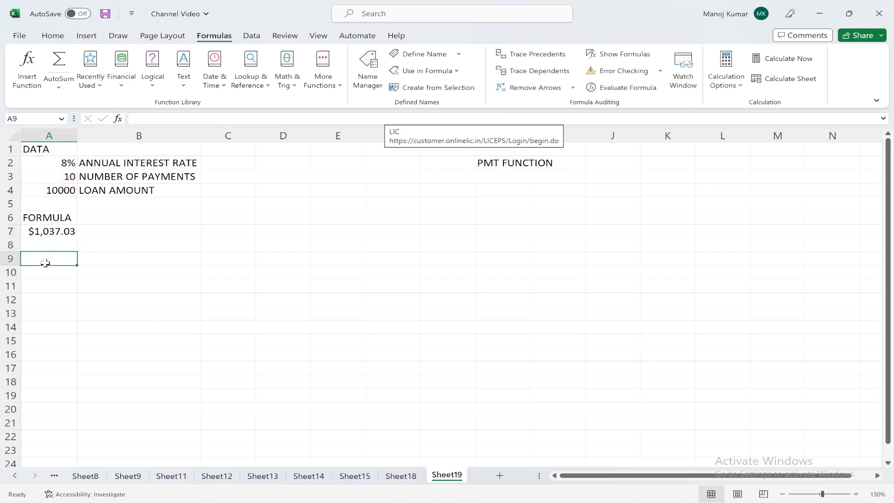
double_click(45, 234)
key(Return)
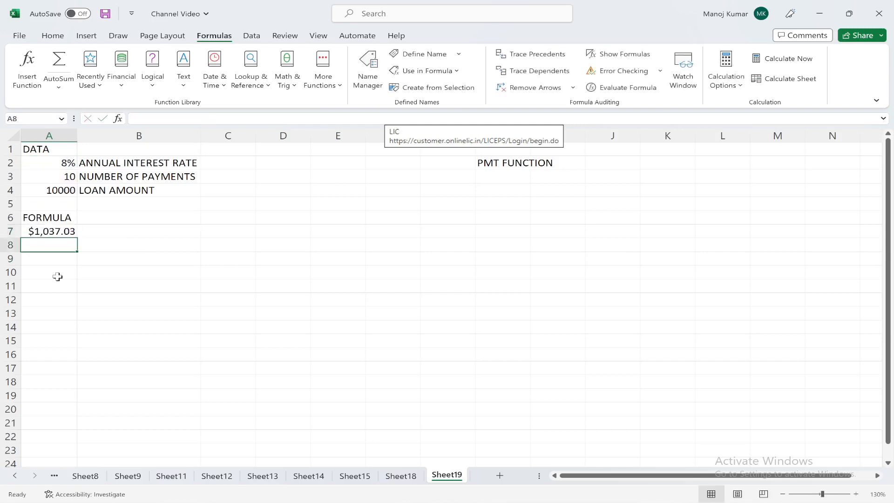